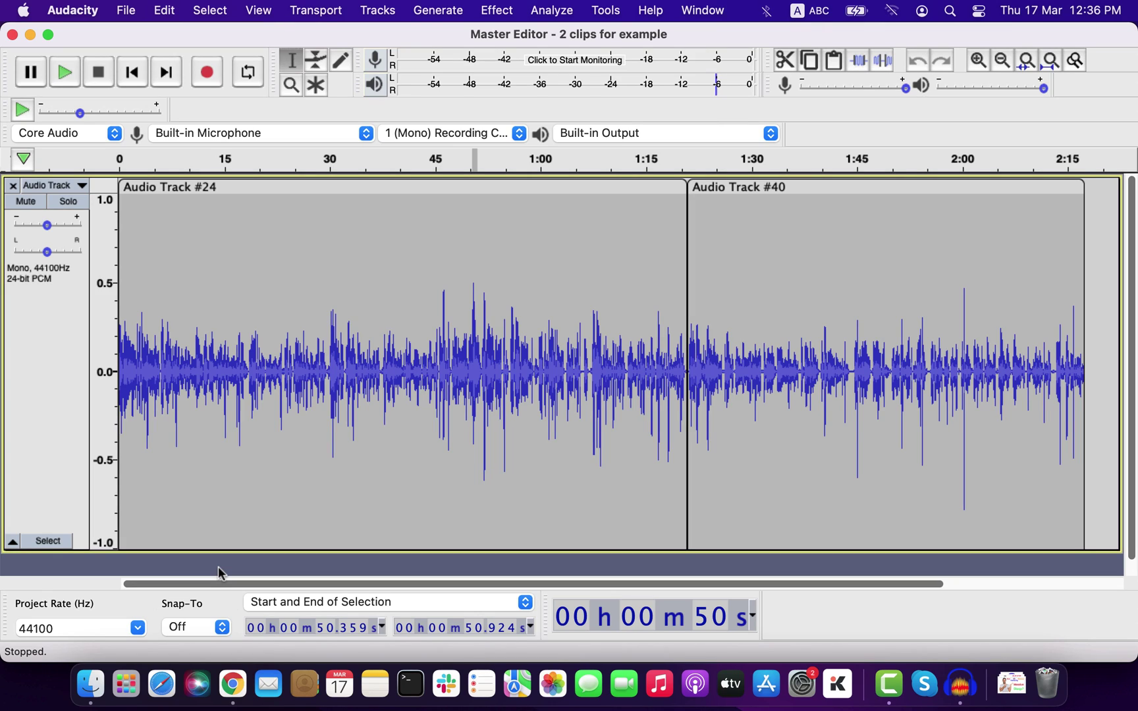
- Select the Audio Track #24 and #40 clips, and nudge #40 back into place
{"action": "left_click", "coordinate": [480, 191]}
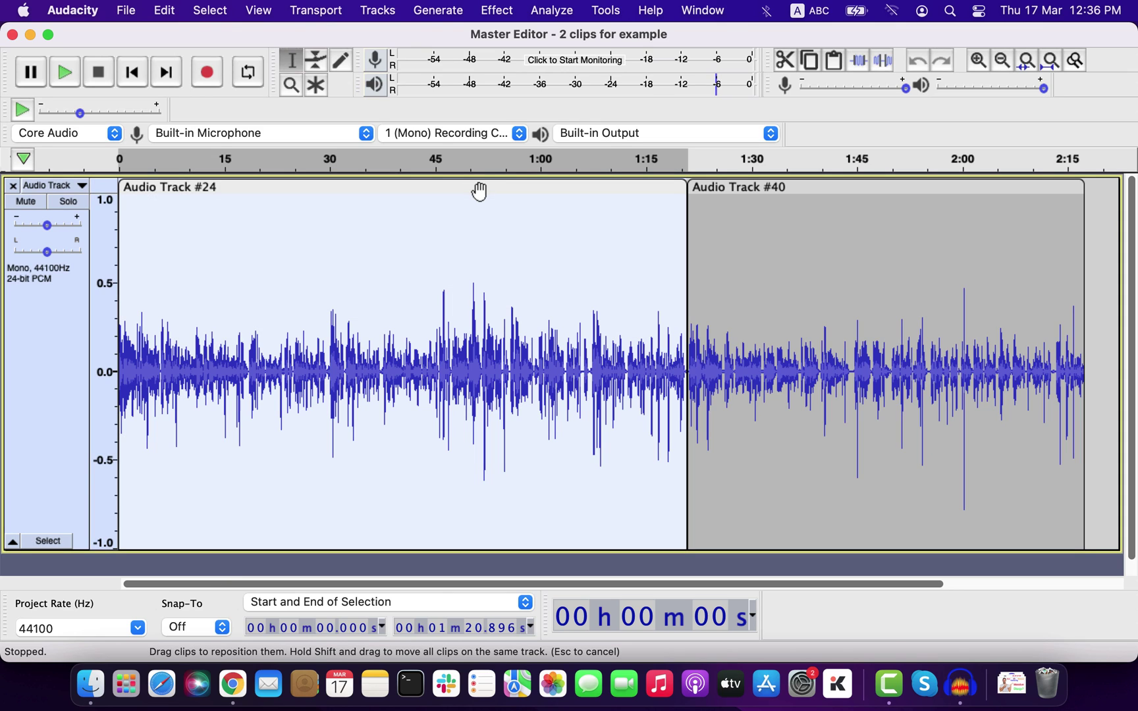
{"action": "left_click", "coordinate": [773, 189]}
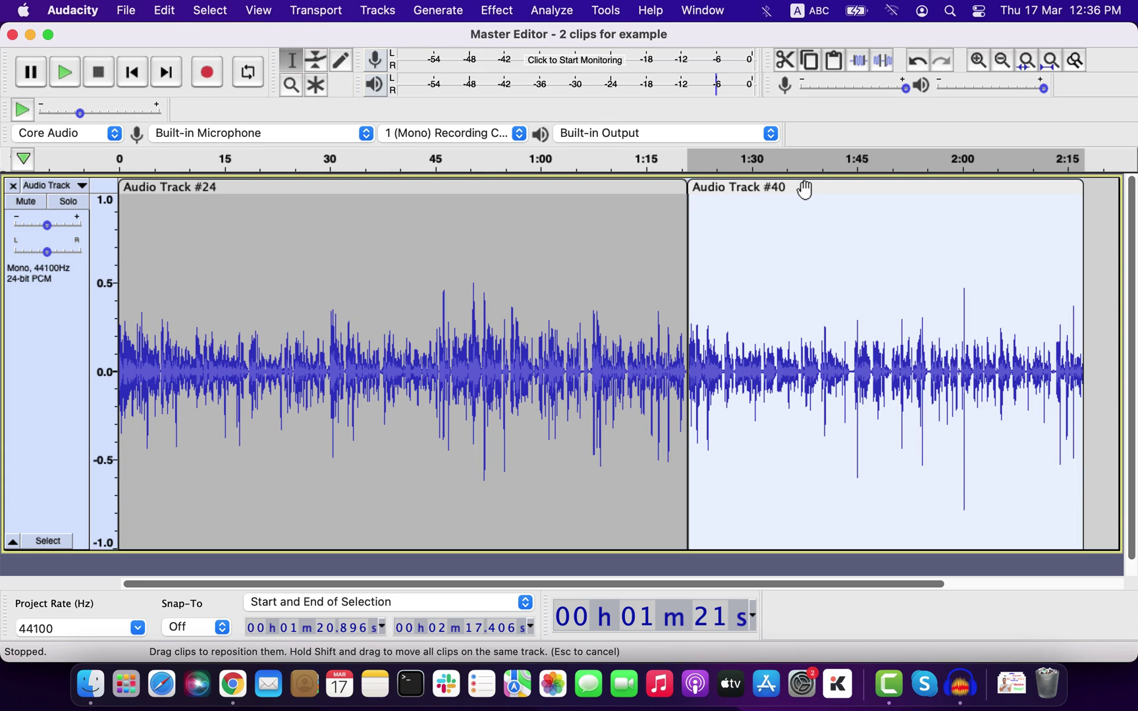
{"action": "mouse_move", "coordinate": [804, 191]}
{"action": "left_mouse_down"}
{"action": "mouse_move", "coordinate": [852, 188]}
{"action": "mouse_move", "coordinate": [797, 194]}
{"action": "left_mouse_up"}
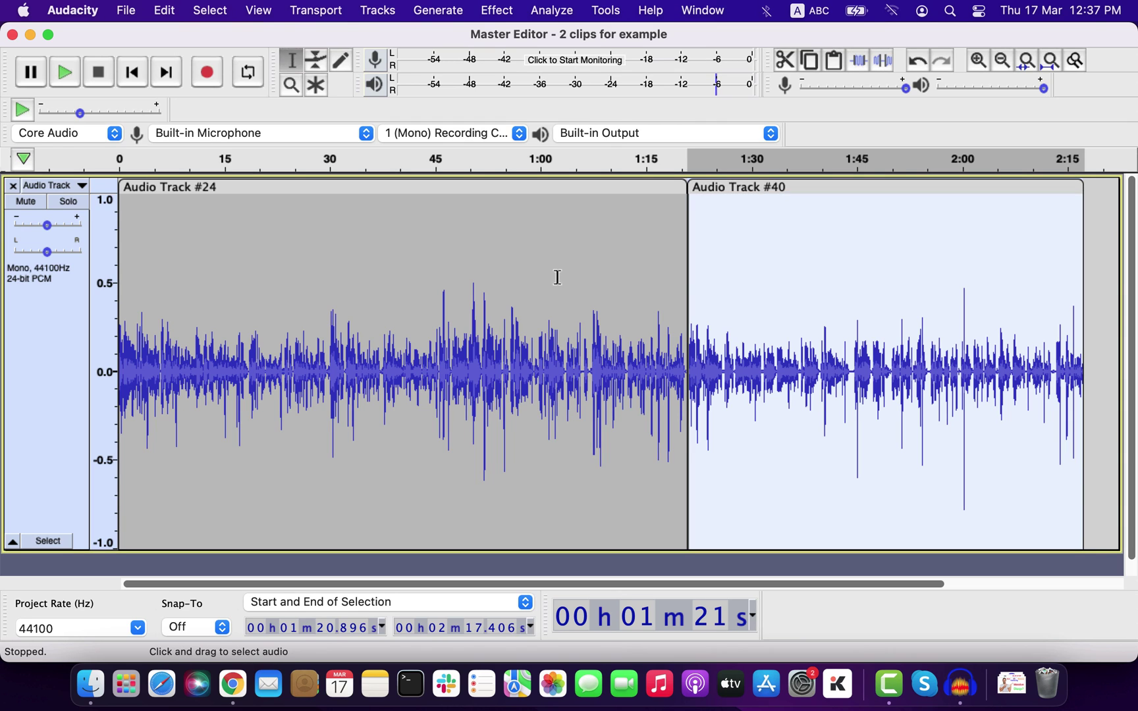
- Zoom into the waveform and play the audio from 57.292 s
{"action": "left_click", "coordinate": [521, 273]}
{"action": "key", "text": "super+1"}
{"action": "scroll", "coordinate": [521, 273], "scroll_direction": "left", "scroll_amount": 10}
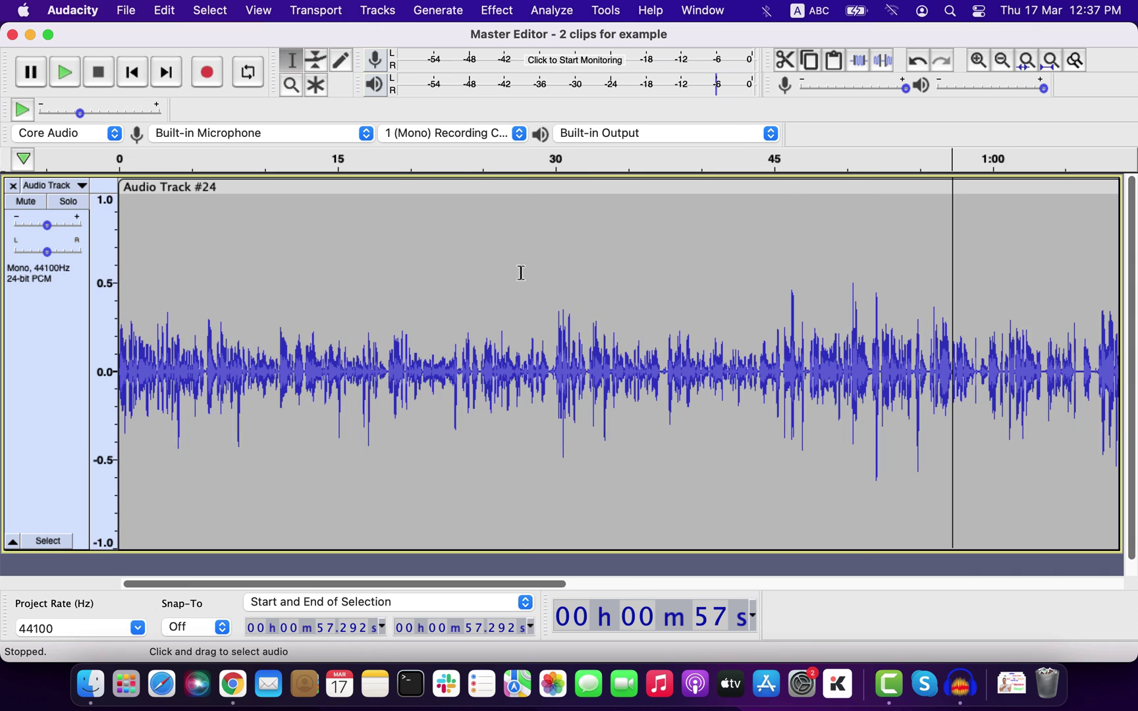
{"action": "scroll", "coordinate": [521, 272], "scroll_direction": "up", "scroll_amount": 3}
{"action": "scroll", "coordinate": [521, 273], "scroll_direction": "left", "scroll_amount": 10}
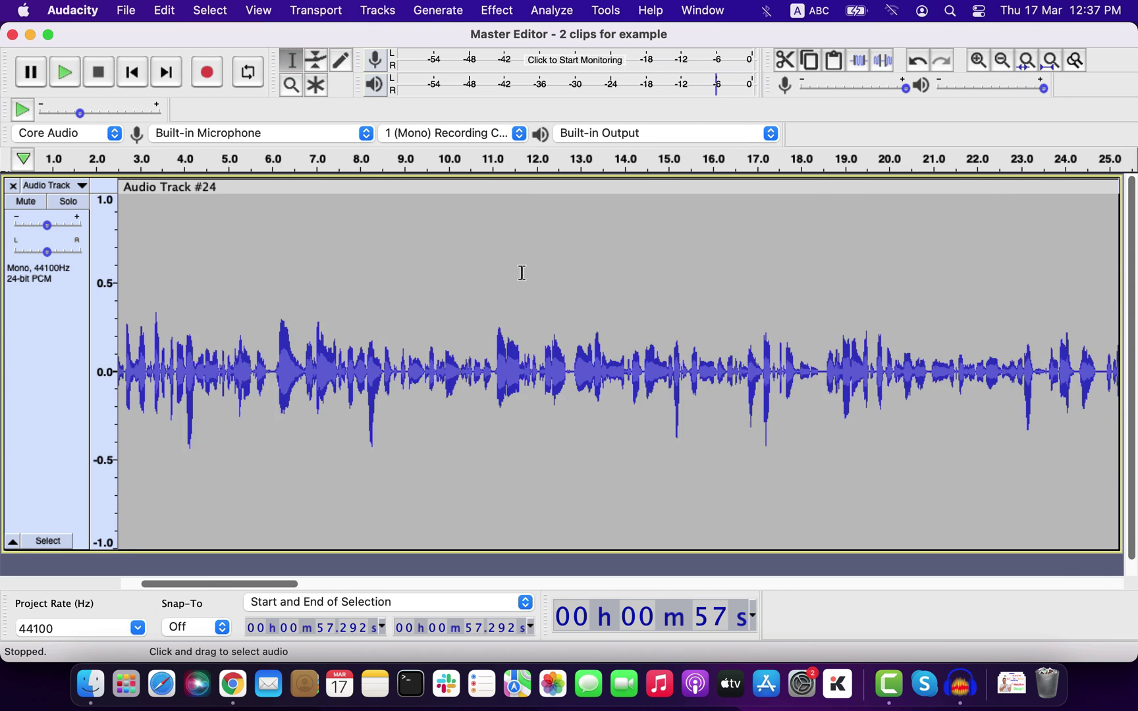
{"action": "scroll", "coordinate": [520, 273], "scroll_direction": "left", "scroll_amount": 2}
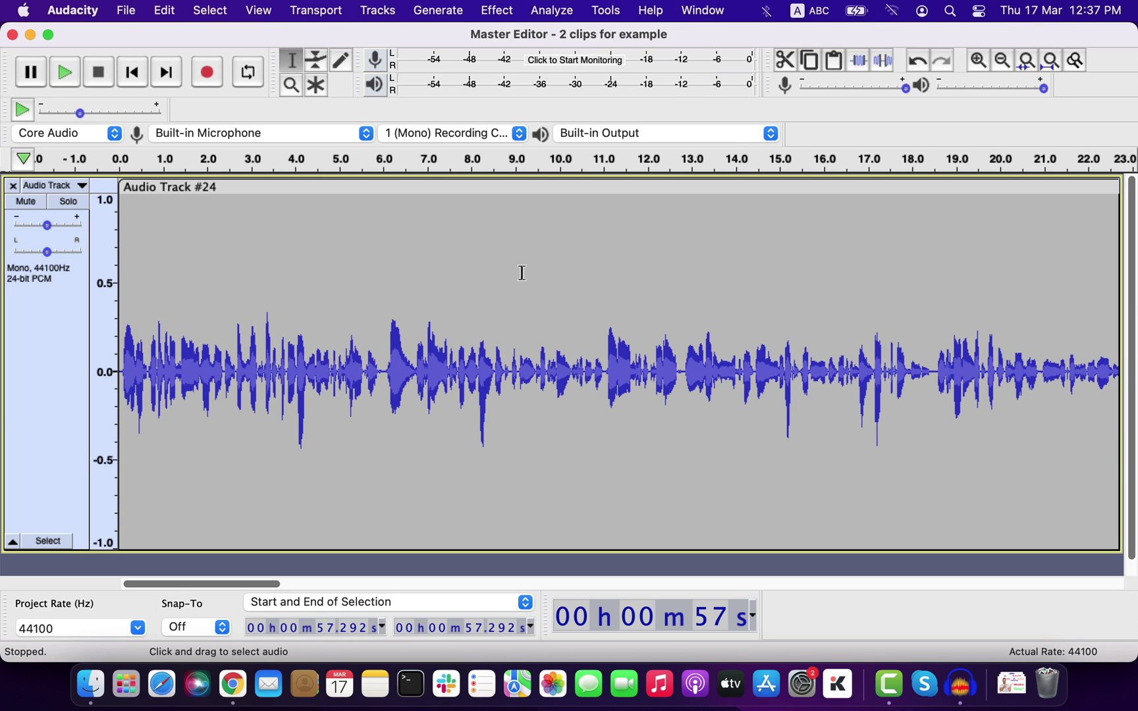
{"action": "key", "text": "space"}
{"action": "key", "text": "space"}
{"action": "scroll", "coordinate": [448, 310], "scroll_direction": "left", "scroll_amount": 15}
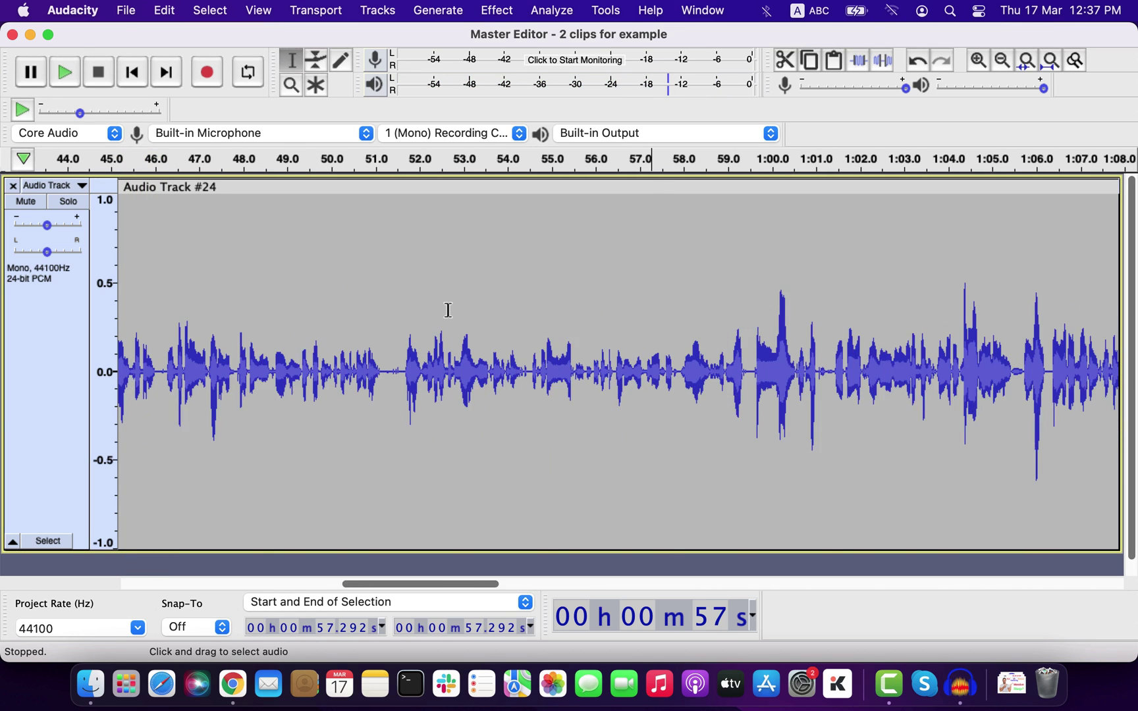
{"action": "scroll", "coordinate": [447, 310], "scroll_direction": "right", "scroll_amount": 8}
{"action": "scroll", "coordinate": [369, 311], "scroll_direction": "left", "scroll_amount": 8}
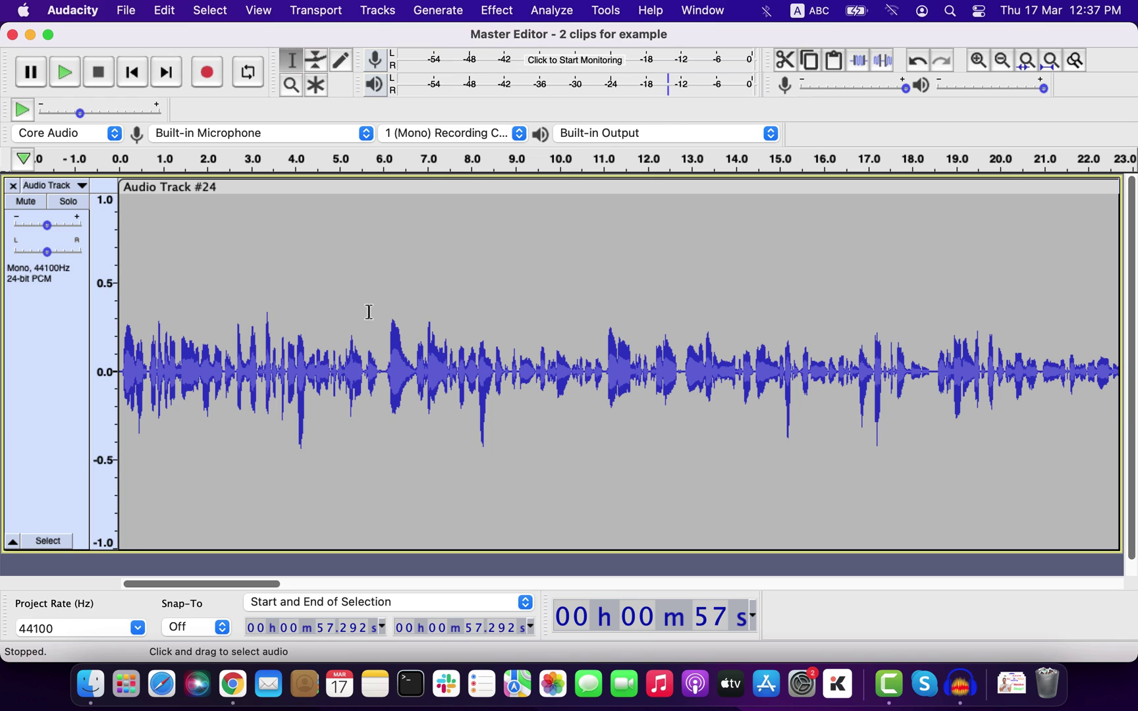
- Play the track from the start, then audition 8.858–11.037 s and 15.416–16.687 s
{"action": "left_click", "coordinate": [118, 360]}
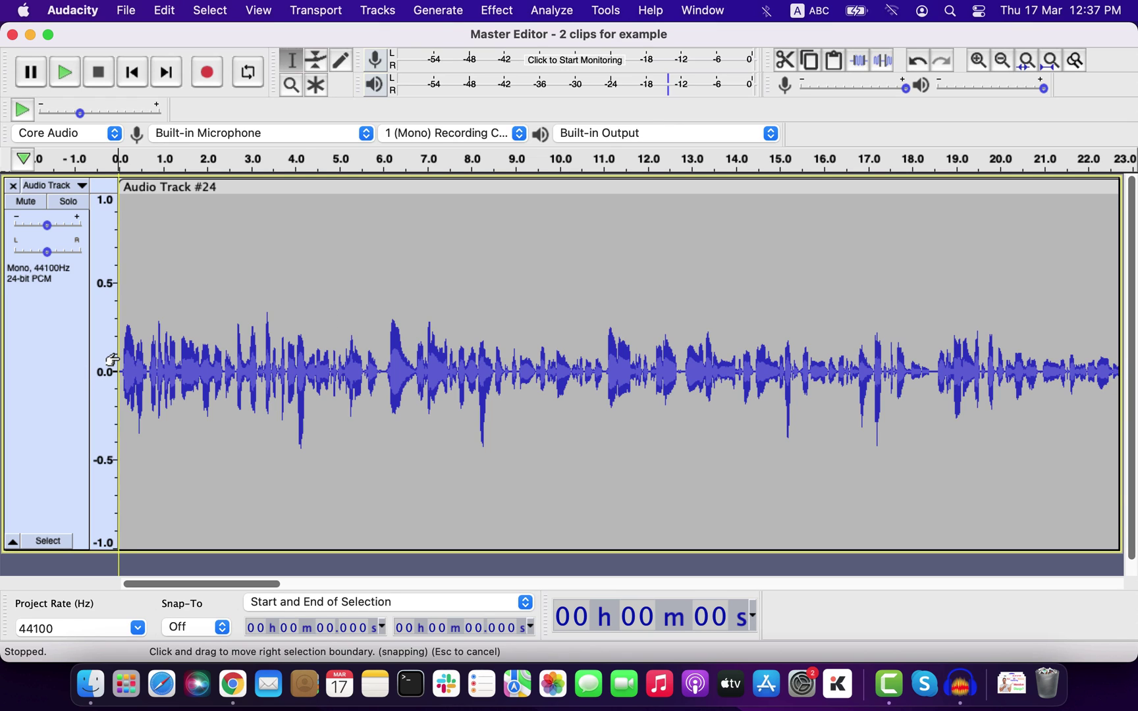
{"action": "key", "text": "space"}
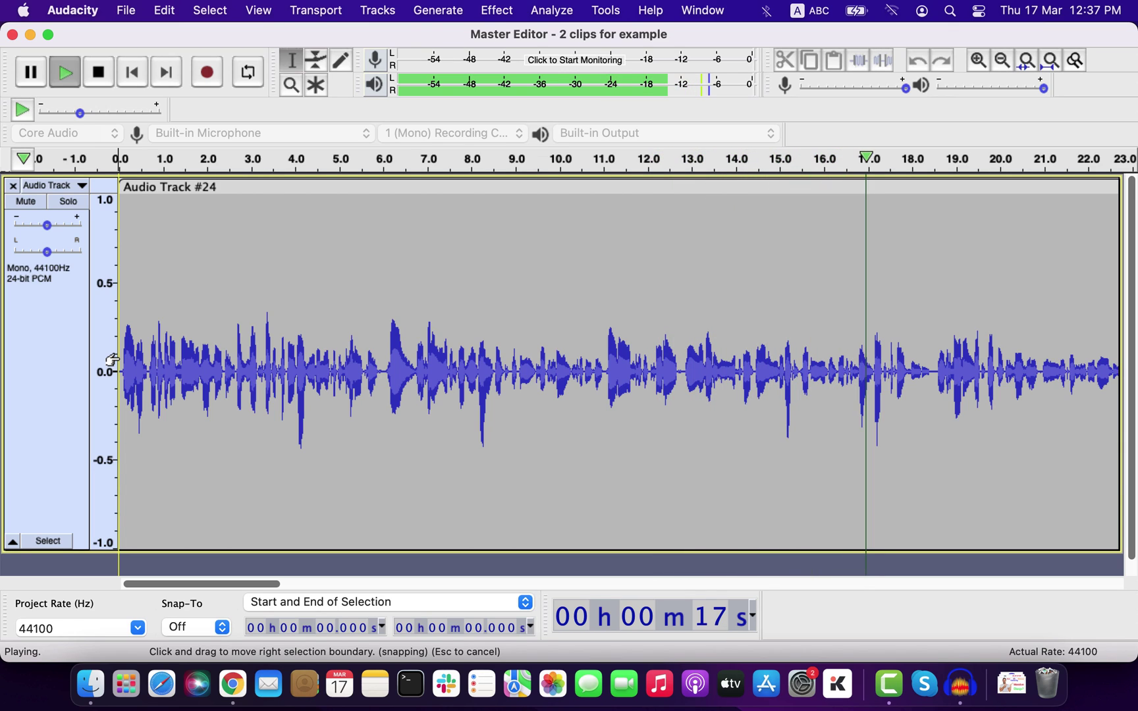
{"action": "key", "text": "space"}
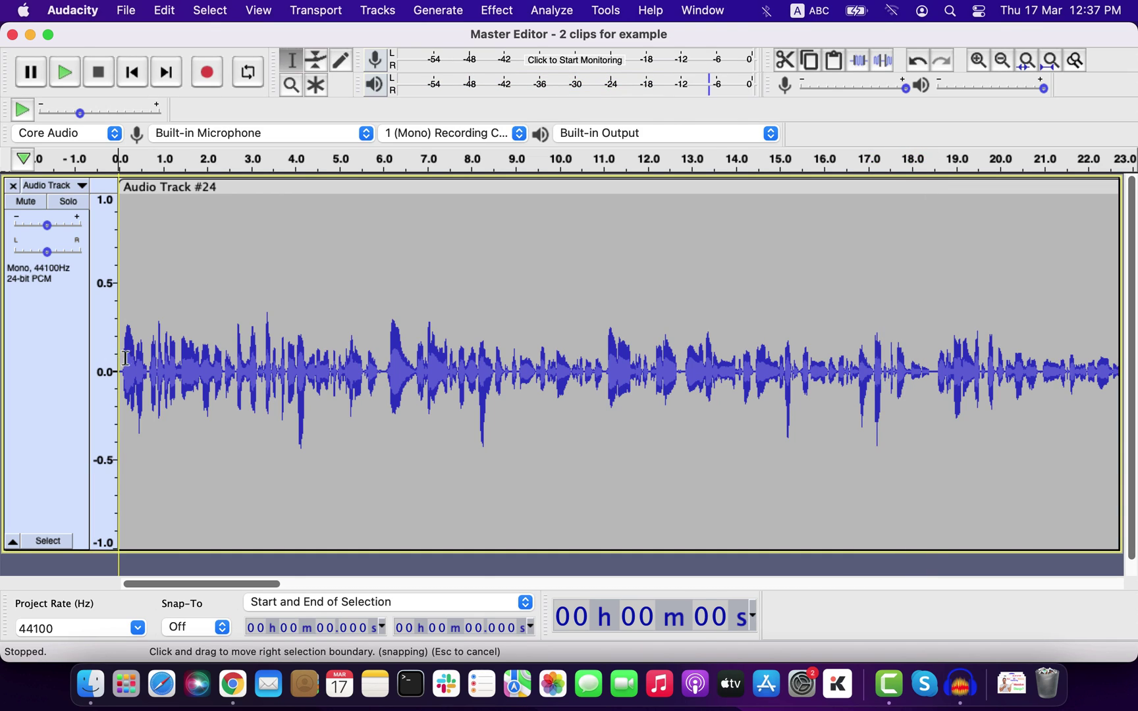
{"action": "left_click_drag", "start_coordinate": [508, 364], "coordinate": [605, 402]}
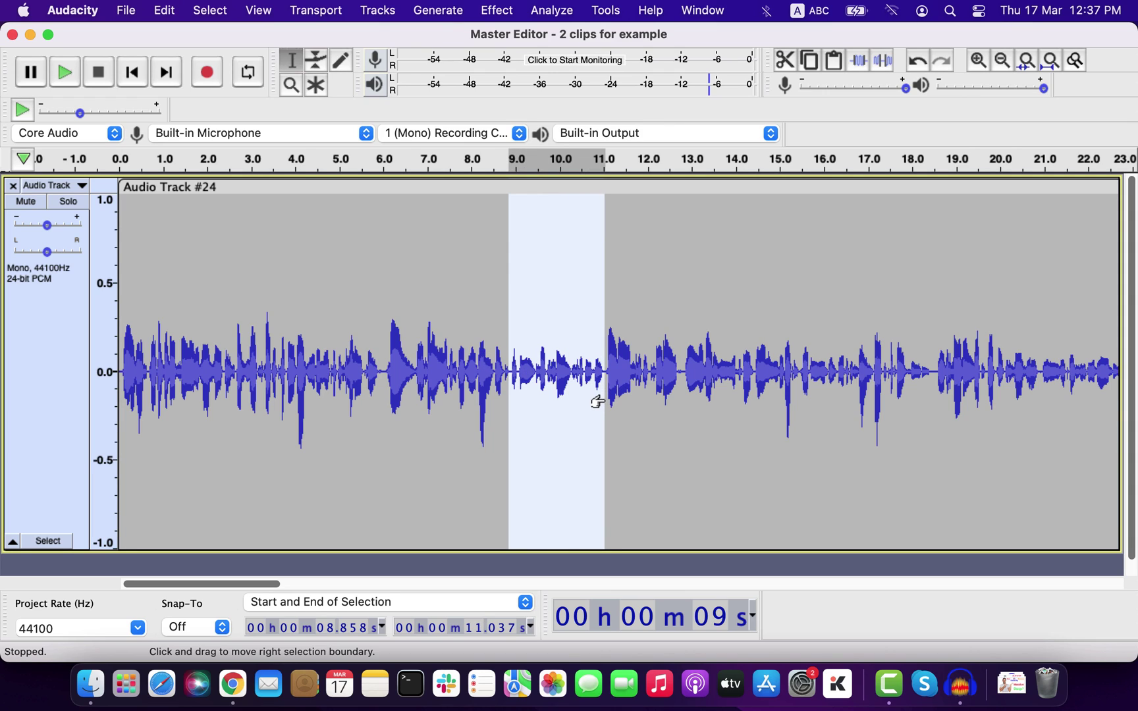
{"action": "key", "text": "space"}
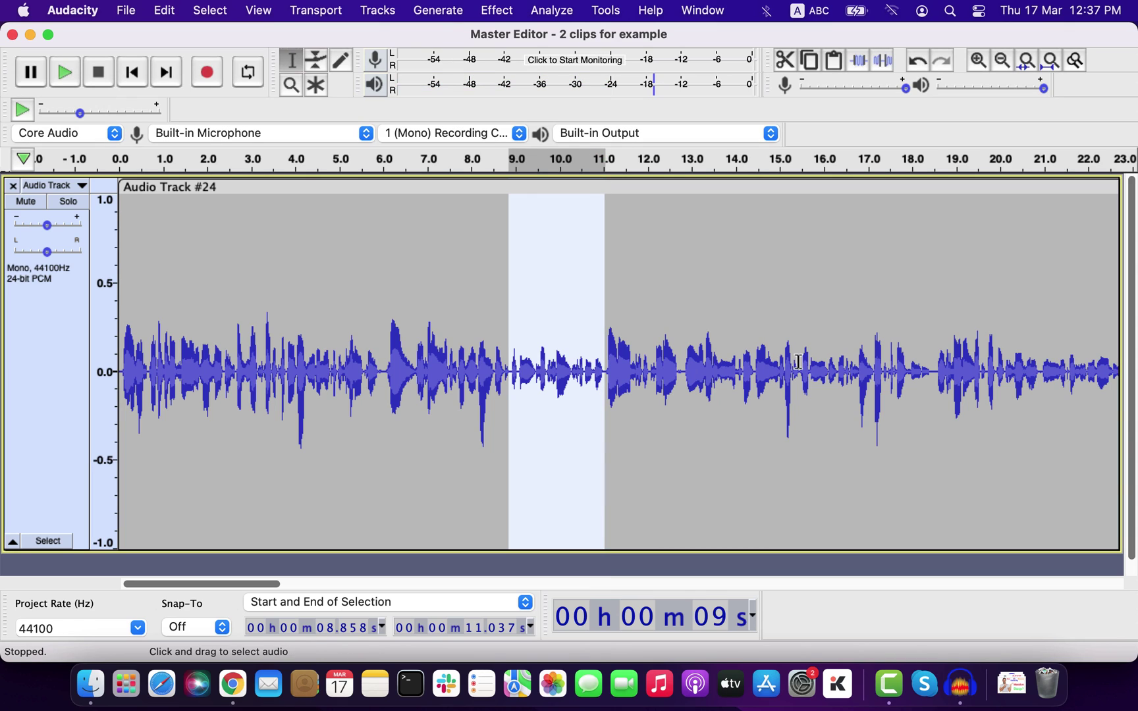
{"action": "left_click_drag", "start_coordinate": [797, 362], "coordinate": [848, 389]}
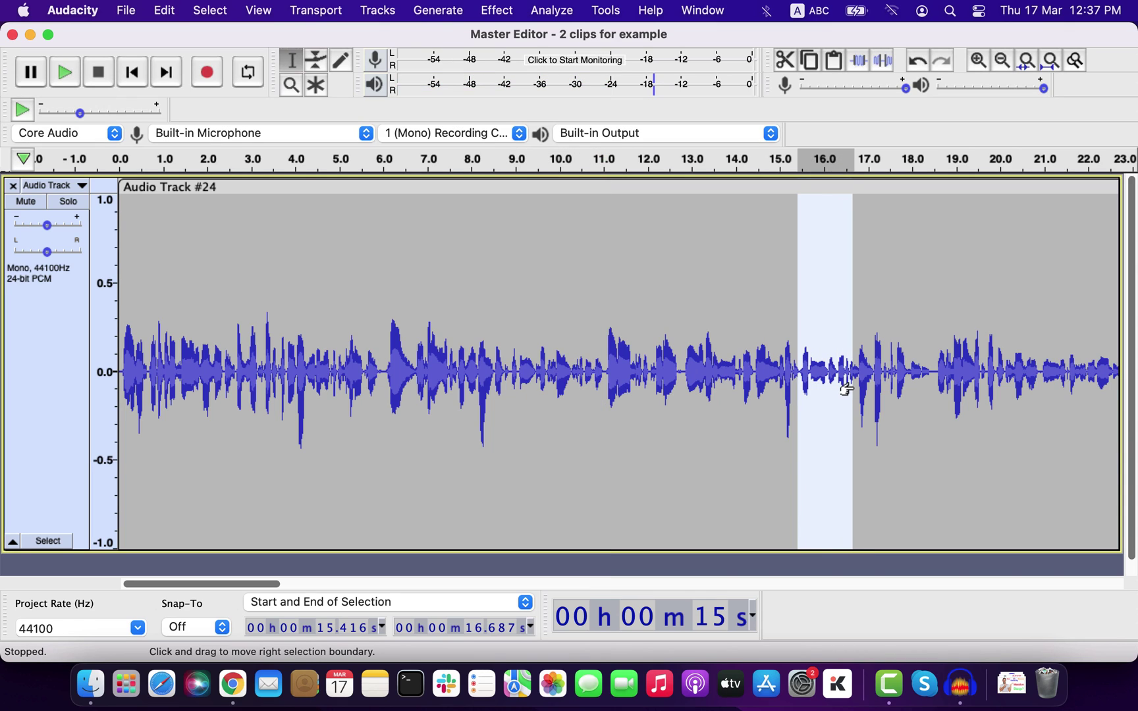
{"action": "key", "text": "space"}
- Select stretches at 45.66–47.19 s and 55.415–57.357 s, then clear the selection
{"action": "scroll", "coordinate": [847, 388], "scroll_direction": "down", "scroll_amount": 4, "text": "ctrl"}
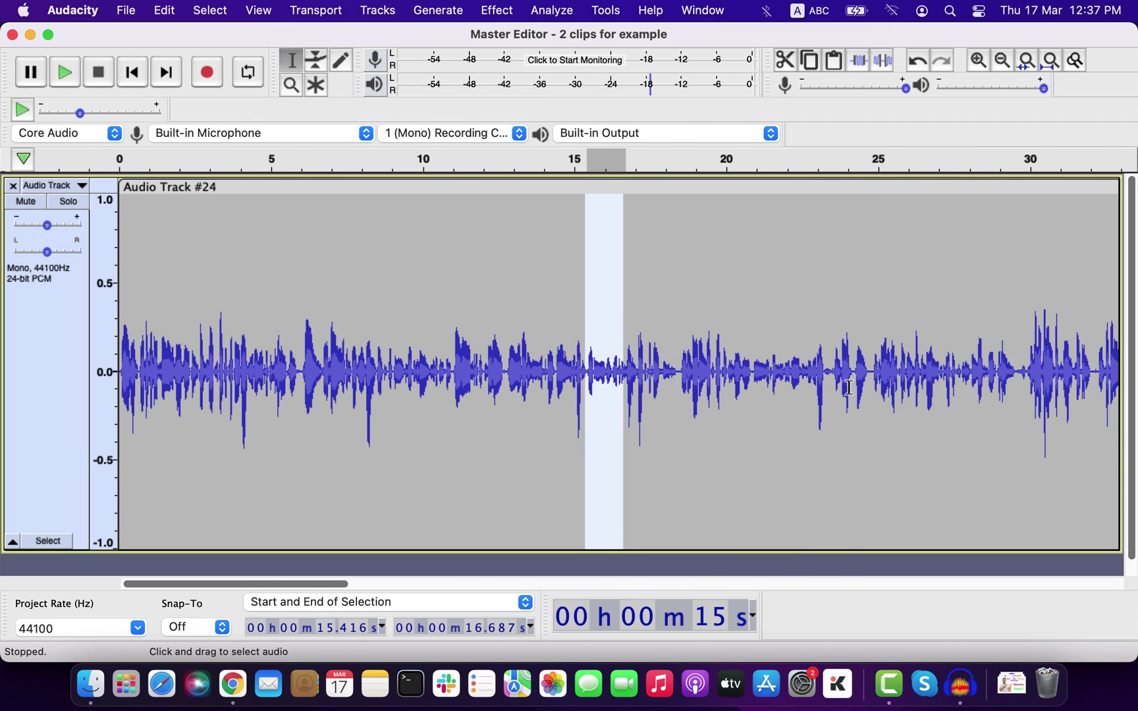
{"action": "scroll", "coordinate": [846, 389], "scroll_direction": "right", "scroll_amount": 10}
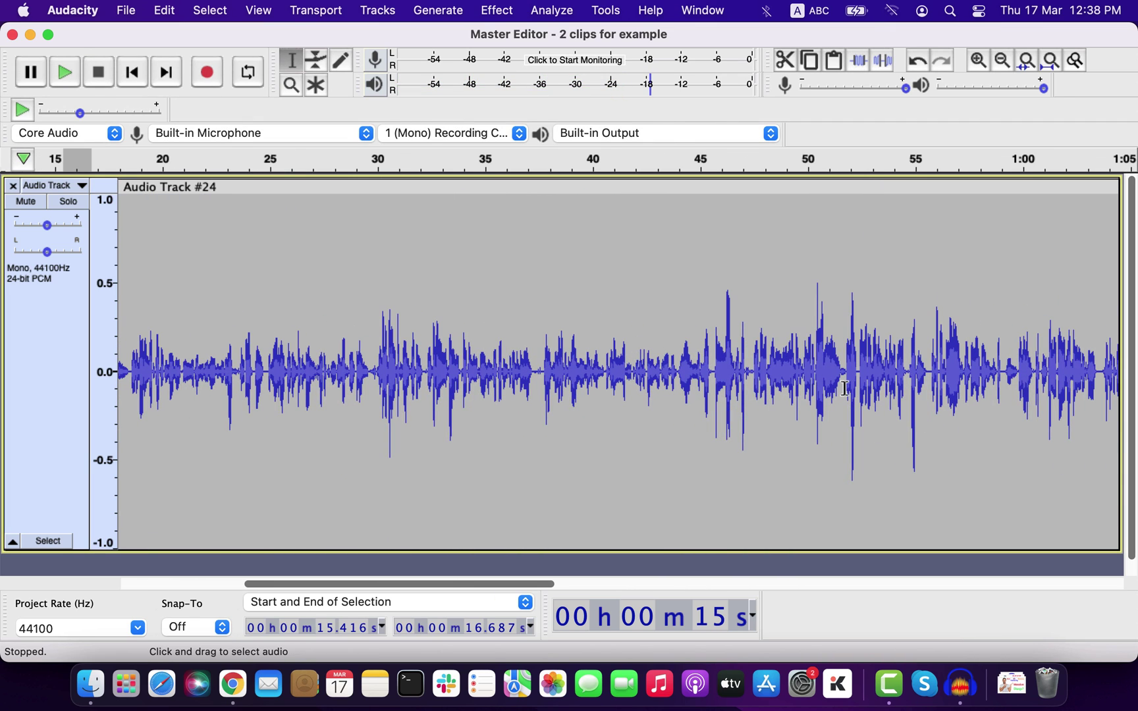
{"action": "left_click_drag", "start_coordinate": [813, 313], "coordinate": [828, 313]}
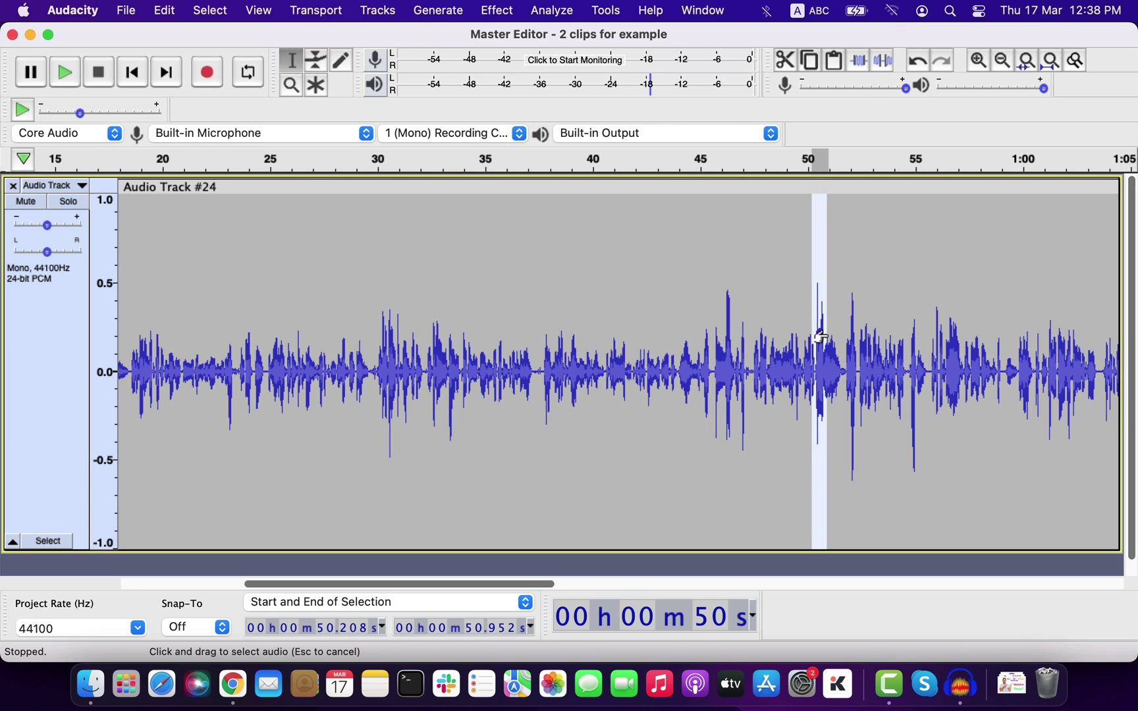
{"action": "left_click_drag", "start_coordinate": [715, 310], "coordinate": [748, 310]}
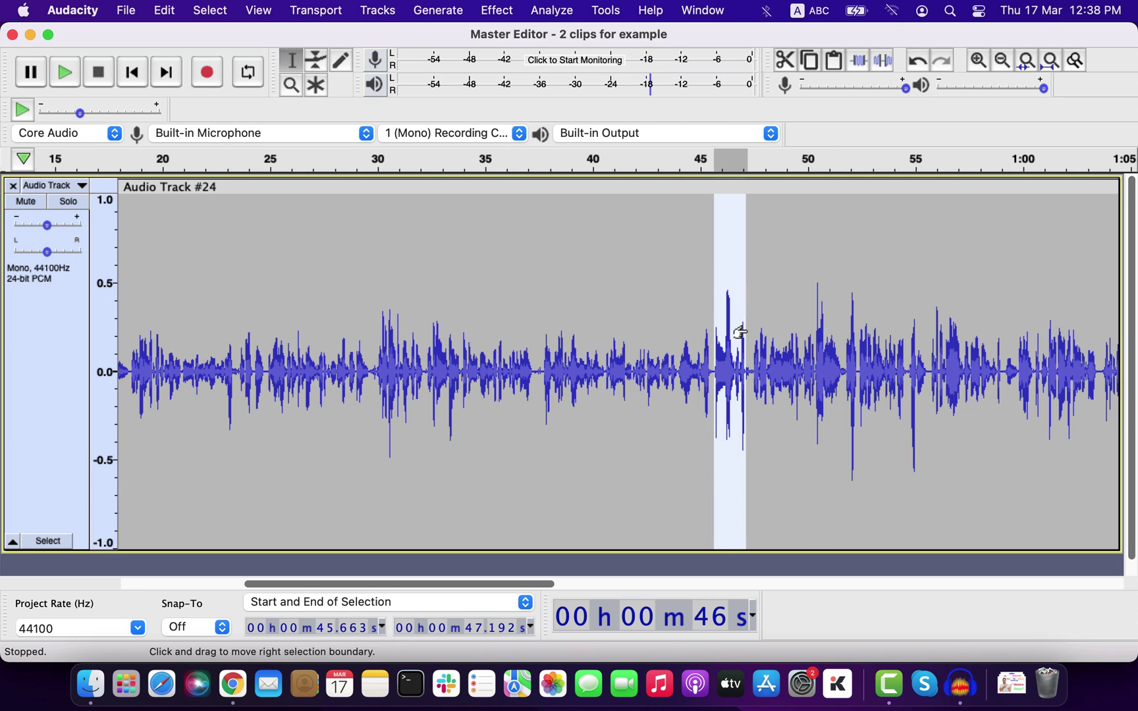
{"action": "left_click", "coordinate": [924, 330]}
{"action": "left_click_drag", "start_coordinate": [924, 329], "coordinate": [965, 345]}
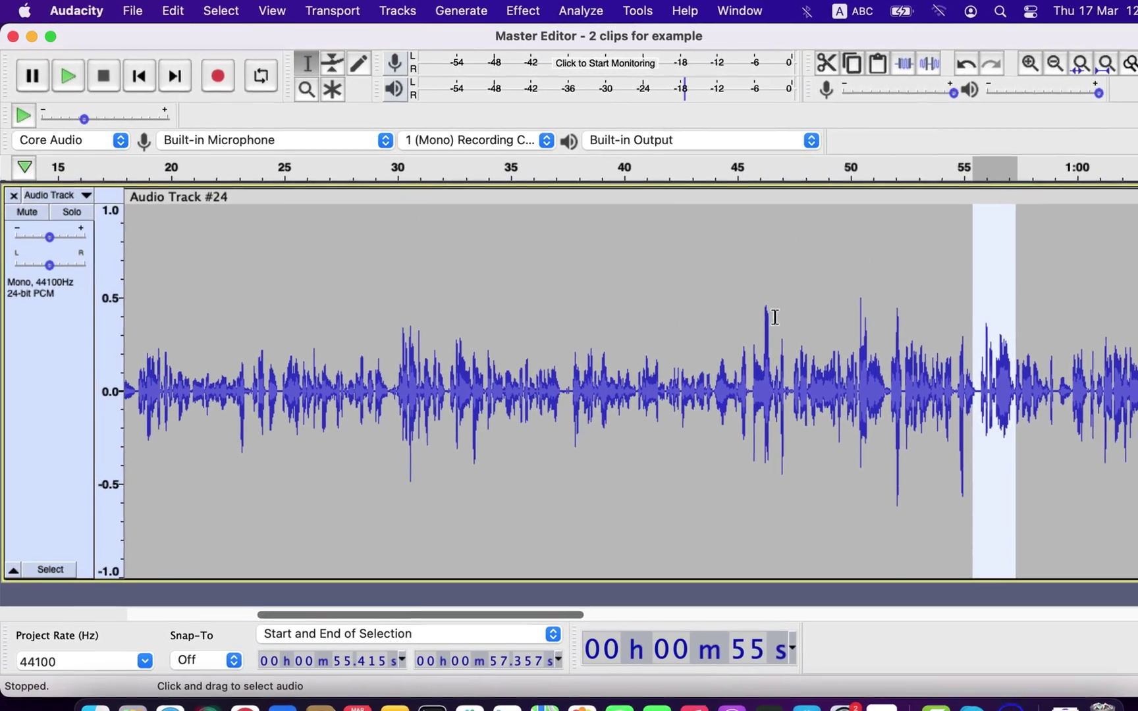
{"action": "left_click", "coordinate": [737, 316]}
- Try Clip Boundaries > Join with nothing selected and dismiss the no-audio-selected warning
{"action": "scroll", "coordinate": [750, 381], "scroll_direction": "down", "scroll_amount": 3}
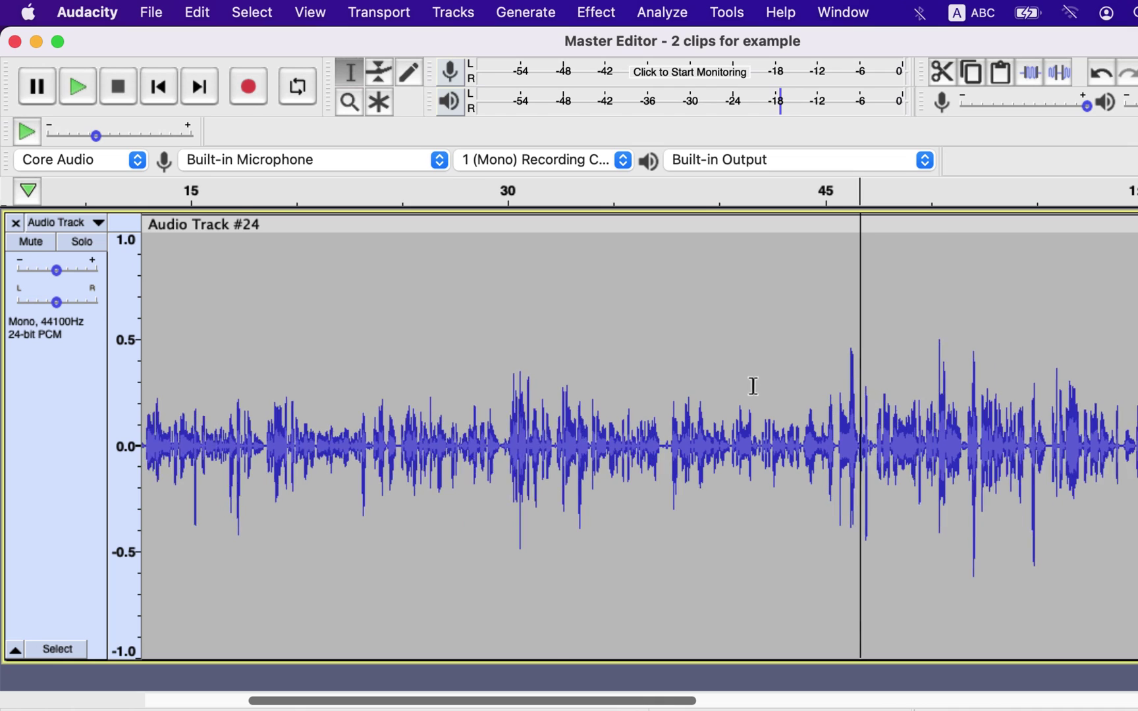
{"action": "scroll", "coordinate": [749, 386], "scroll_direction": "down", "scroll_amount": 2}
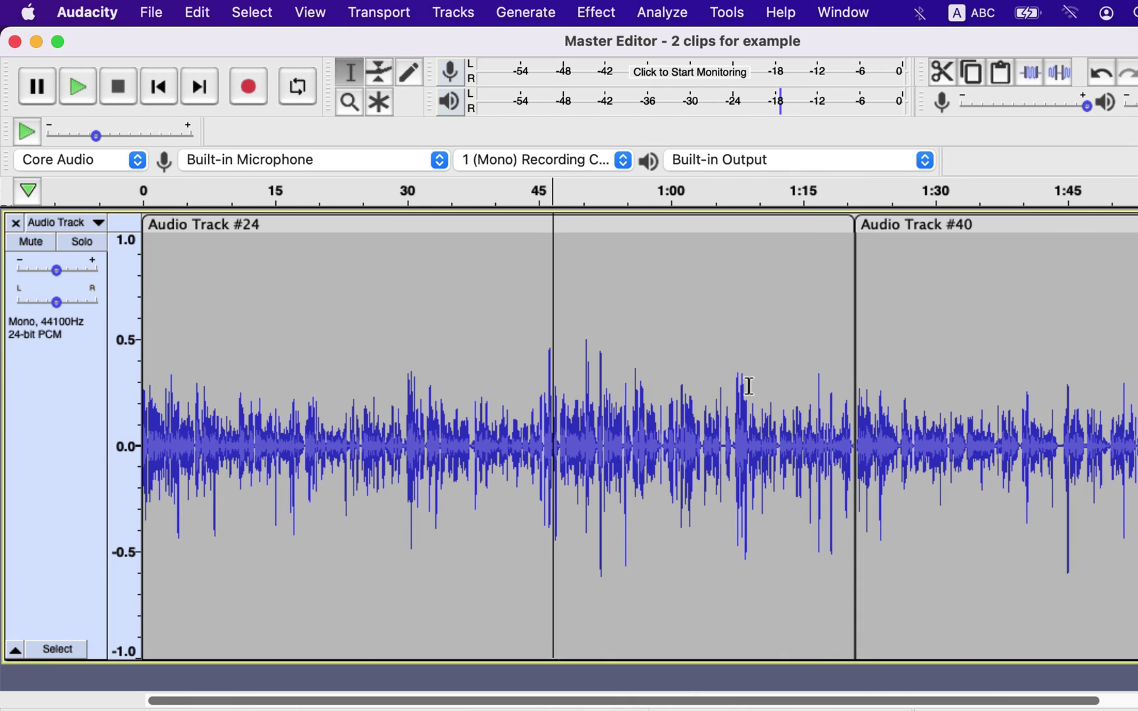
{"action": "left_click", "coordinate": [198, 13]}
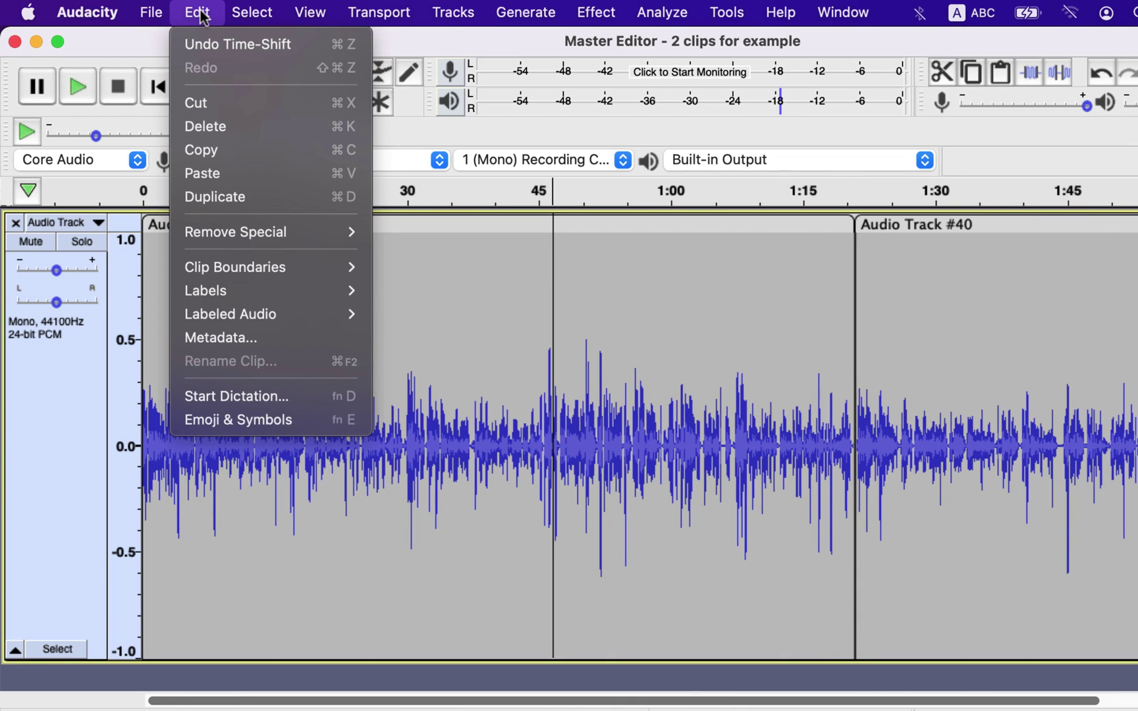
{"action": "mouse_move", "coordinate": [230, 272]}
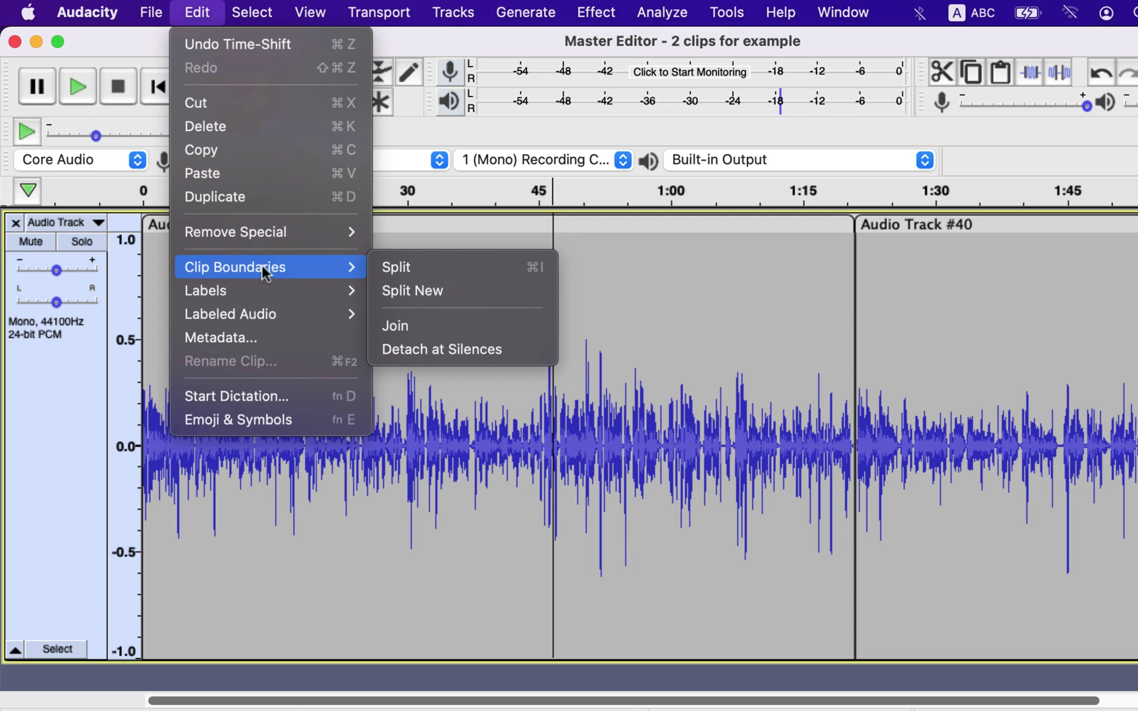
{"action": "left_click", "coordinate": [410, 326]}
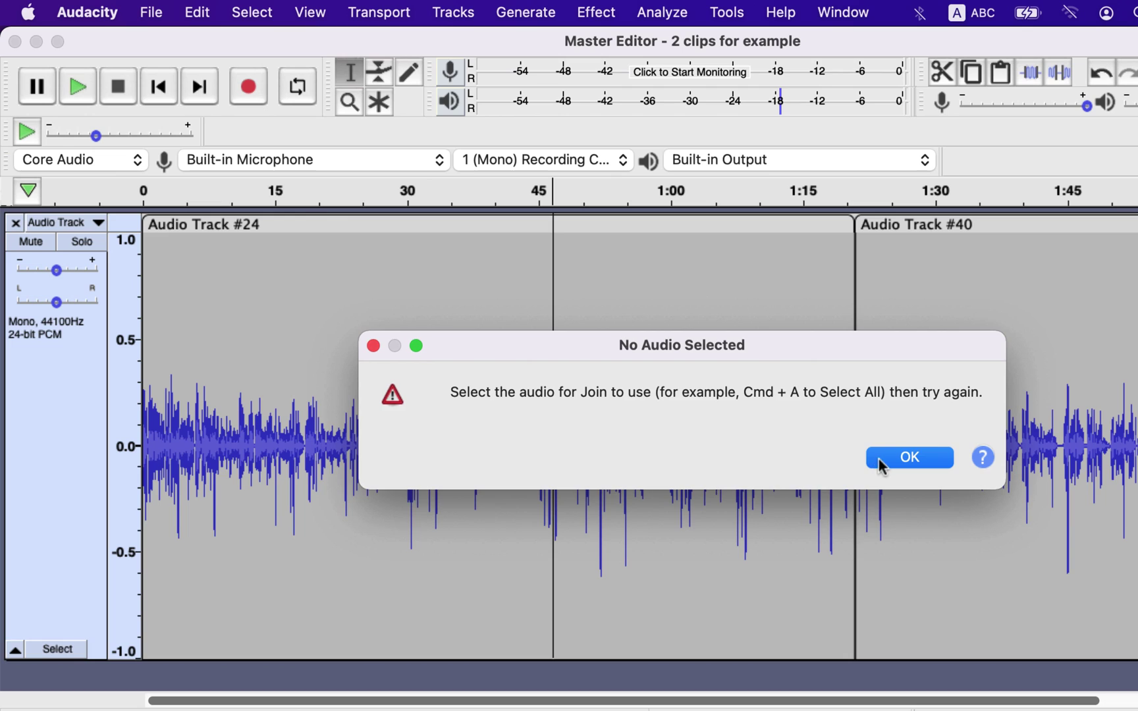
{"action": "left_click", "coordinate": [882, 465]}
{"action": "left_click", "coordinate": [559, 338]}
- Select the whole track and join both clips with Clip Boundaries > Join
{"action": "key", "text": "super+a"}
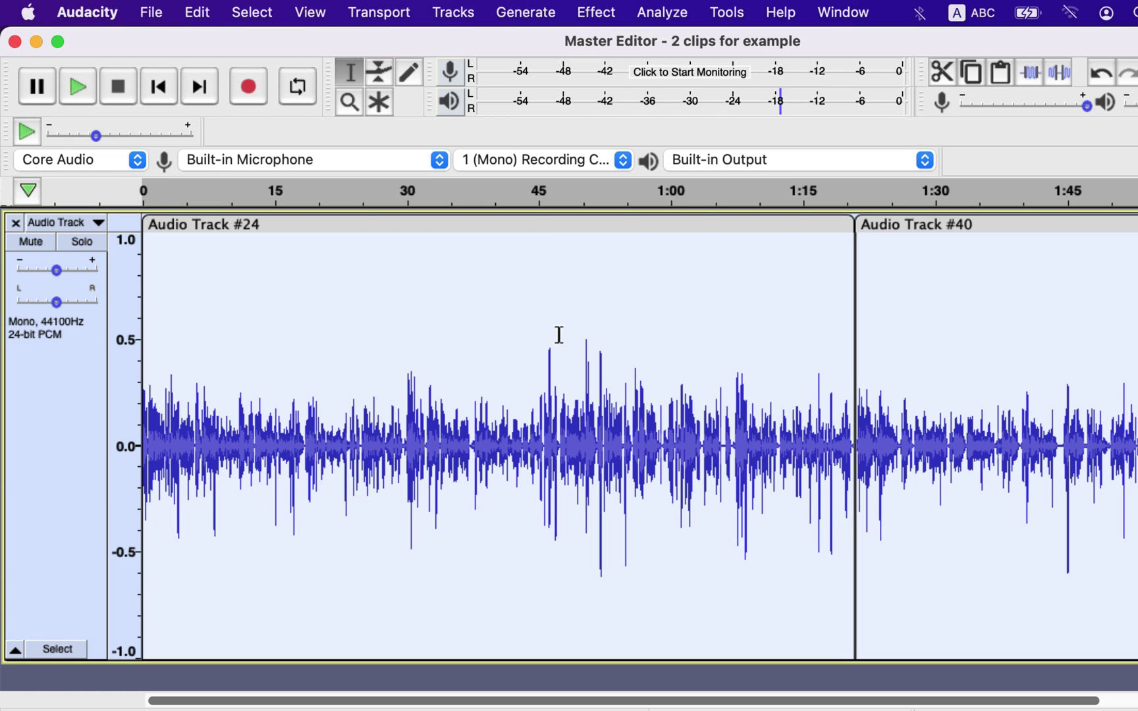
{"action": "left_click", "coordinate": [197, 13]}
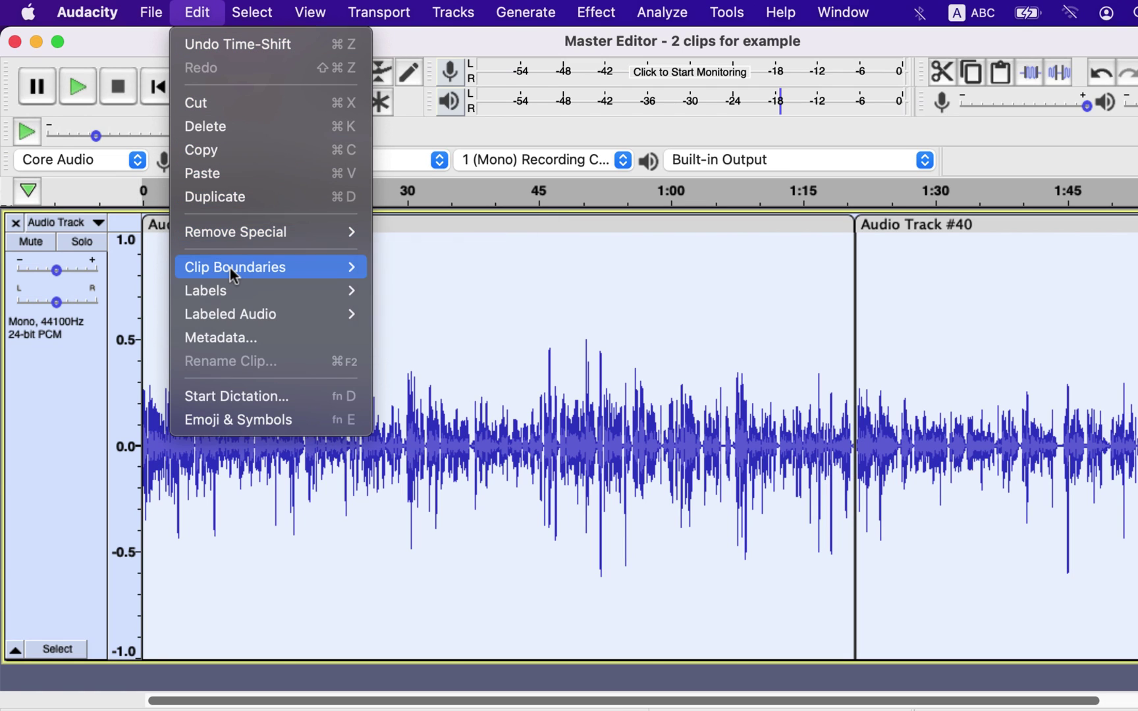
{"action": "mouse_move", "coordinate": [231, 267]}
{"action": "left_click", "coordinate": [430, 326]}
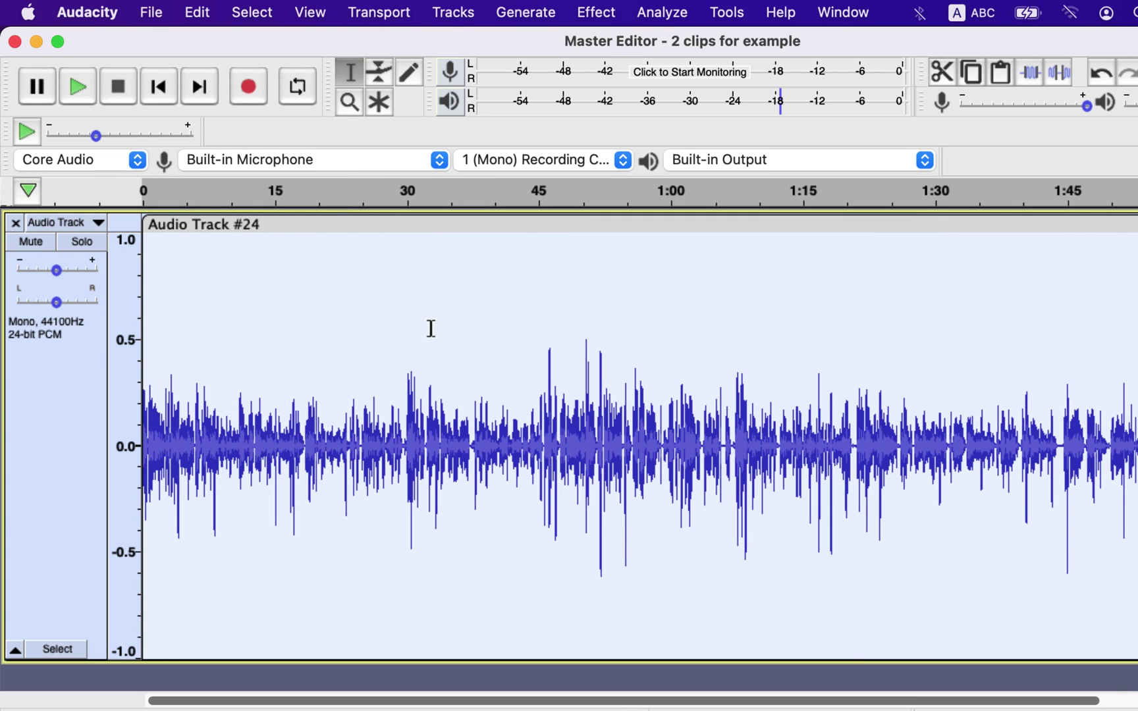
- Zoom in and audition the short pauses around 32 seconds
{"action": "scroll", "coordinate": [772, 364], "scroll_direction": "right", "scroll_amount": 5}
{"action": "scroll", "coordinate": [771, 364], "scroll_direction": "left", "scroll_amount": 5}
{"action": "scroll", "coordinate": [772, 364], "scroll_direction": "right", "scroll_amount": 2}
{"action": "scroll", "coordinate": [773, 364], "scroll_direction": "up", "scroll_amount": 3, "text": "ctrl"}
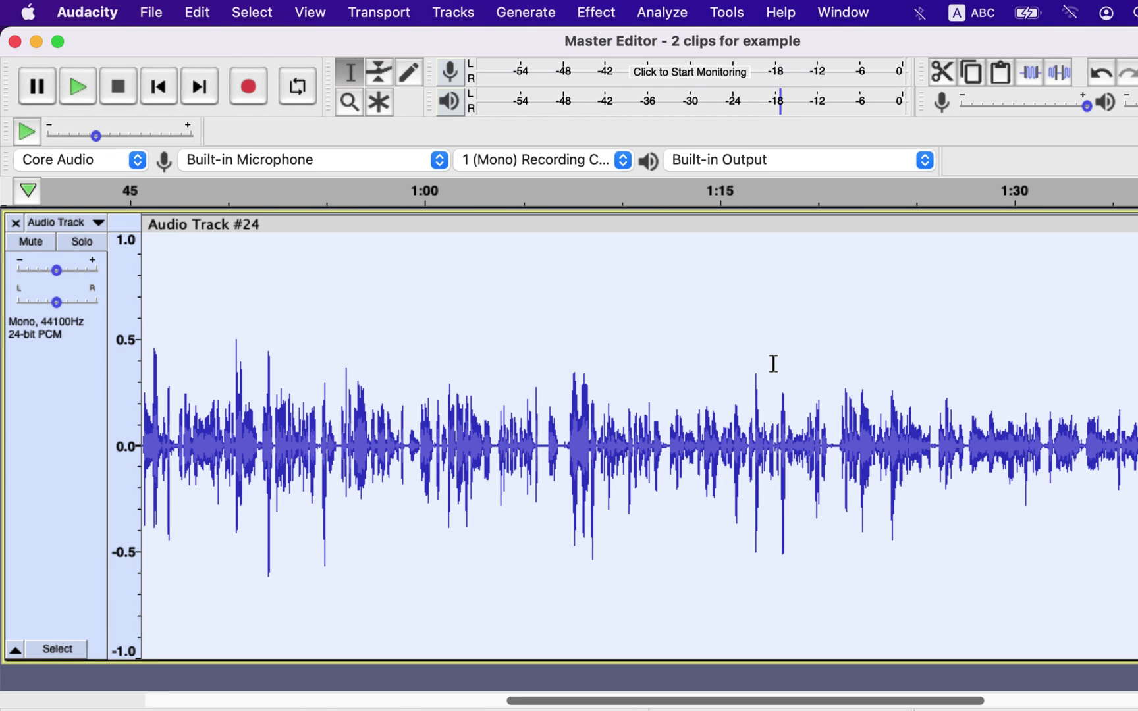
{"action": "scroll", "coordinate": [773, 364], "scroll_direction": "left", "scroll_amount": 5}
{"action": "scroll", "coordinate": [773, 364], "scroll_direction": "up", "scroll_amount": 3, "text": "ctrl"}
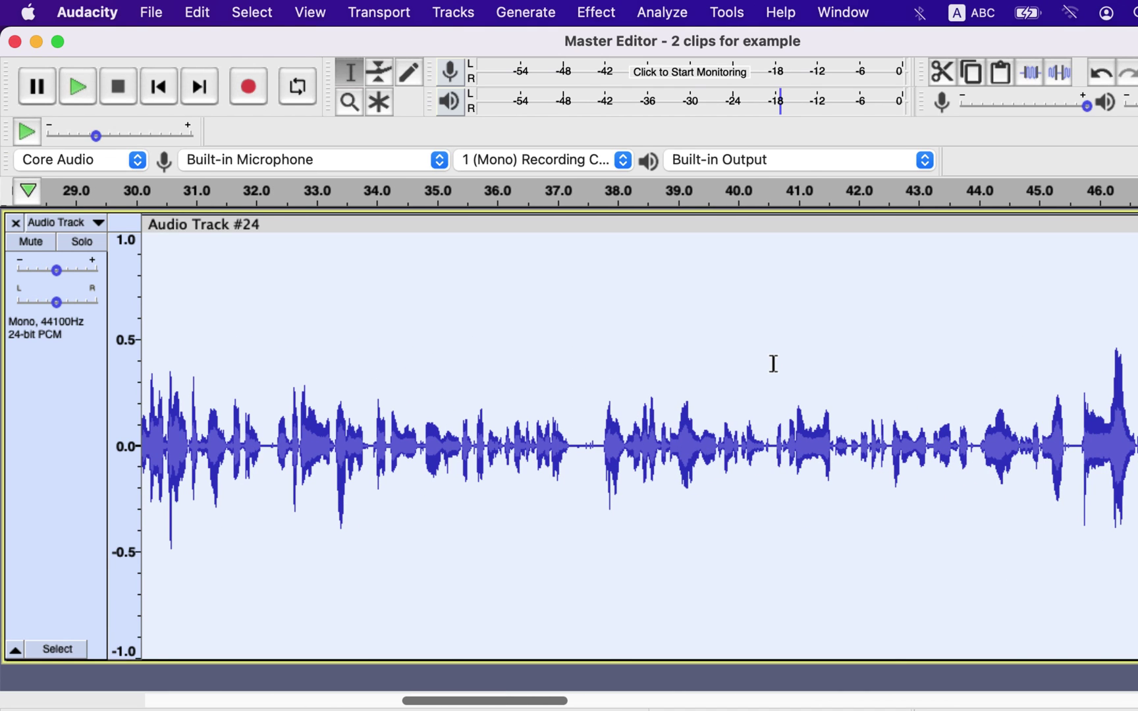
{"action": "scroll", "coordinate": [773, 364], "scroll_direction": "left", "scroll_amount": 3}
{"action": "scroll", "coordinate": [523, 362], "scroll_direction": "up", "scroll_amount": 2, "text": "ctrl"}
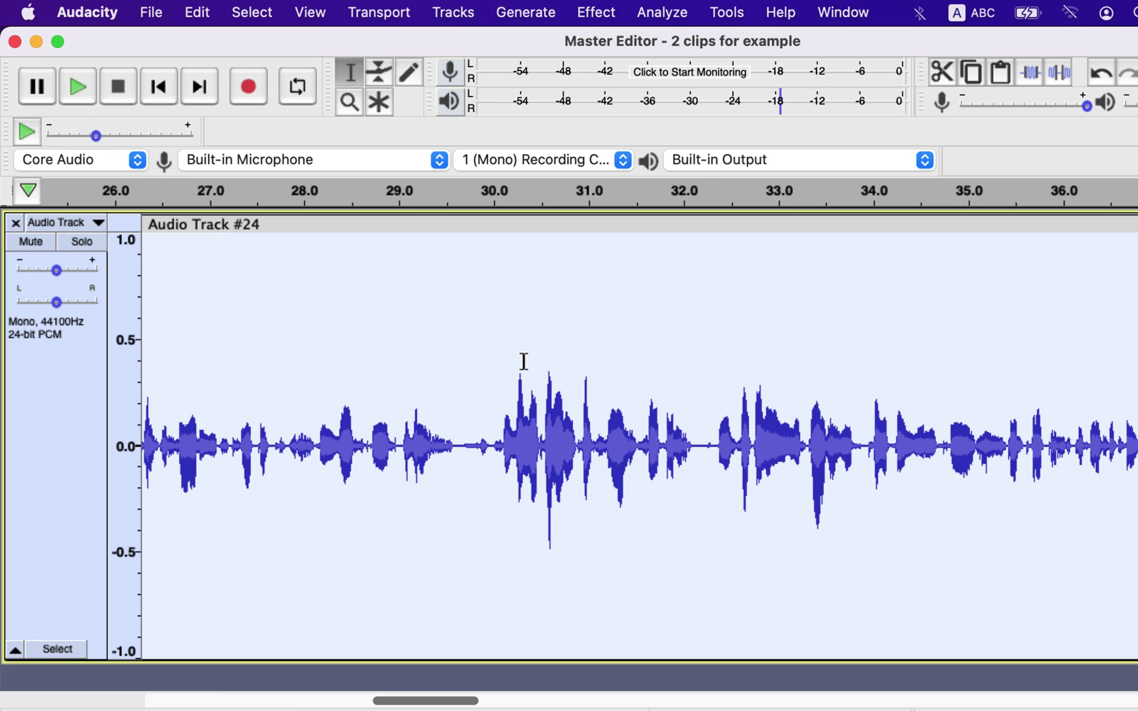
{"action": "left_click_drag", "start_coordinate": [697, 430], "coordinate": [716, 460]}
{"action": "key", "text": "space"}
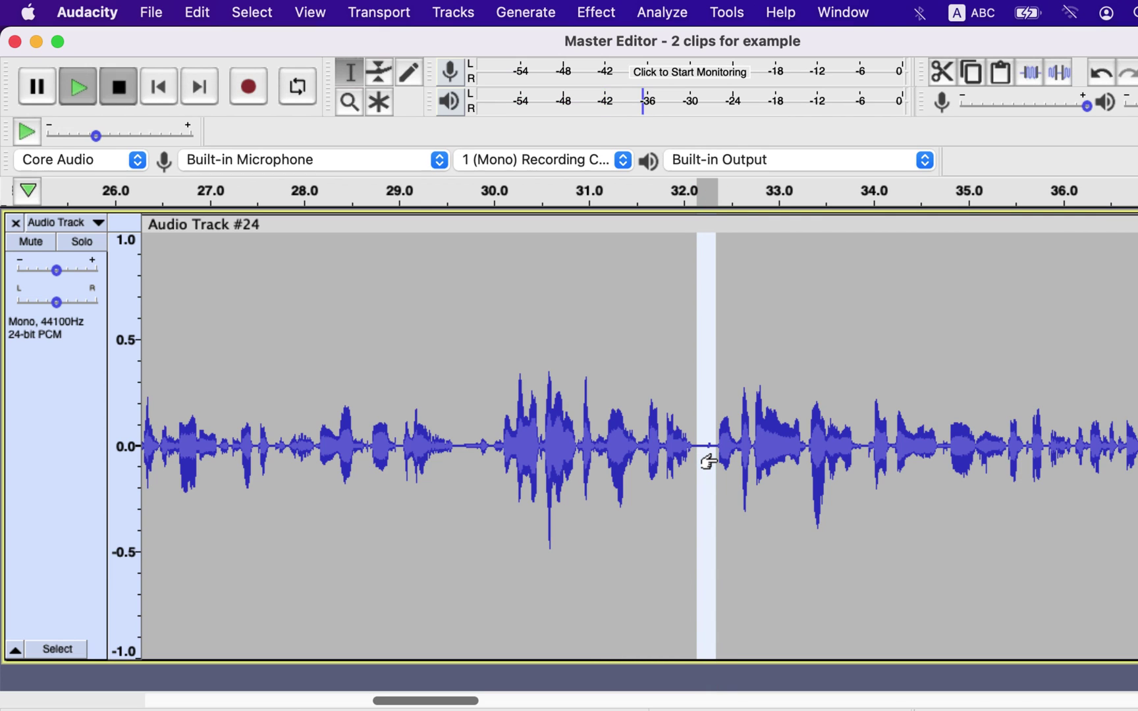
{"action": "scroll", "coordinate": [764, 468], "scroll_direction": "right", "scroll_amount": 5}
{"action": "scroll", "coordinate": [764, 469], "scroll_direction": "right", "scroll_amount": 1}
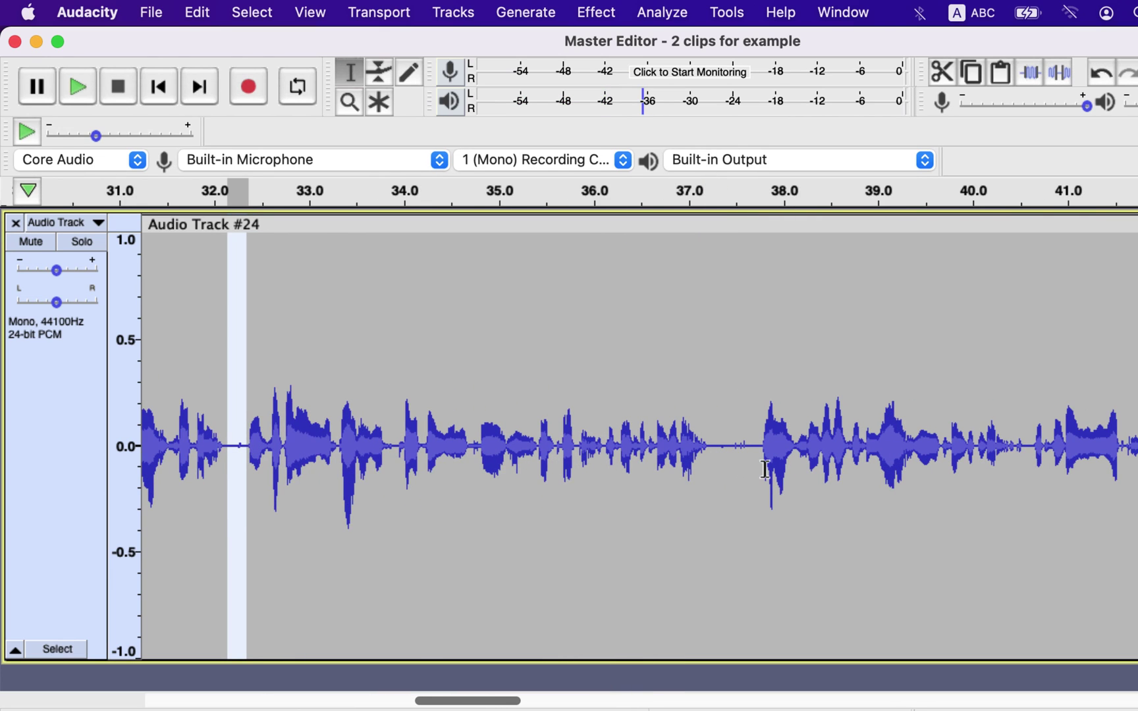
{"action": "left_click_drag", "start_coordinate": [673, 443], "coordinate": [724, 472]}
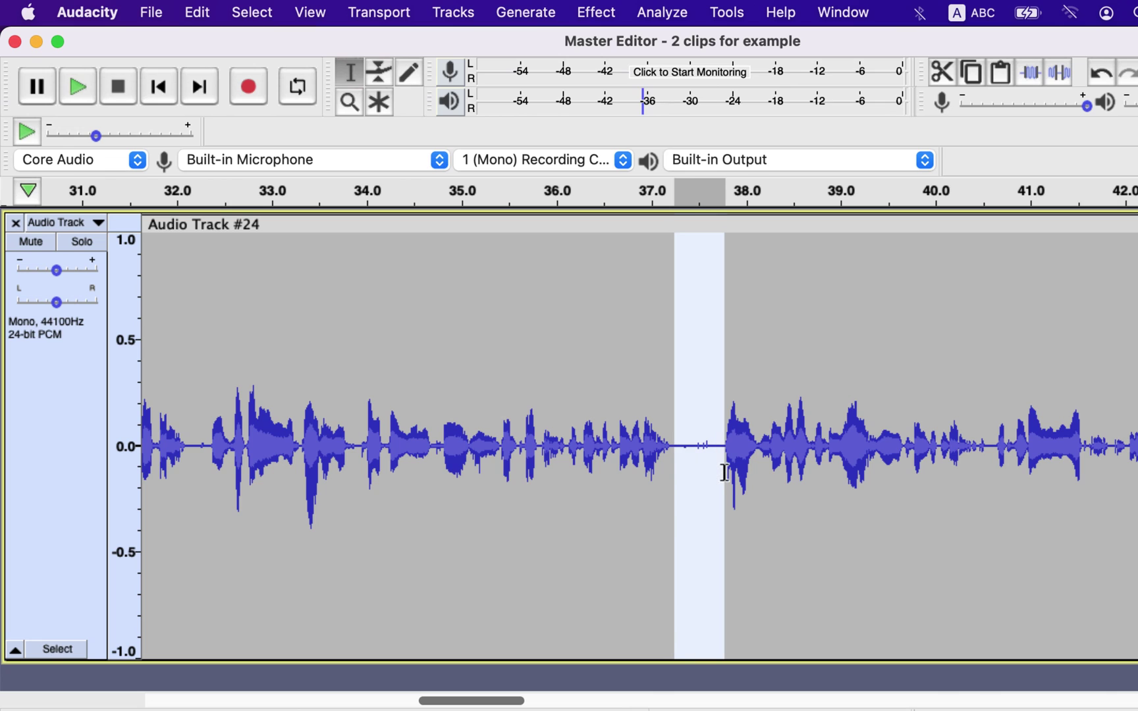
{"action": "key", "text": "space"}
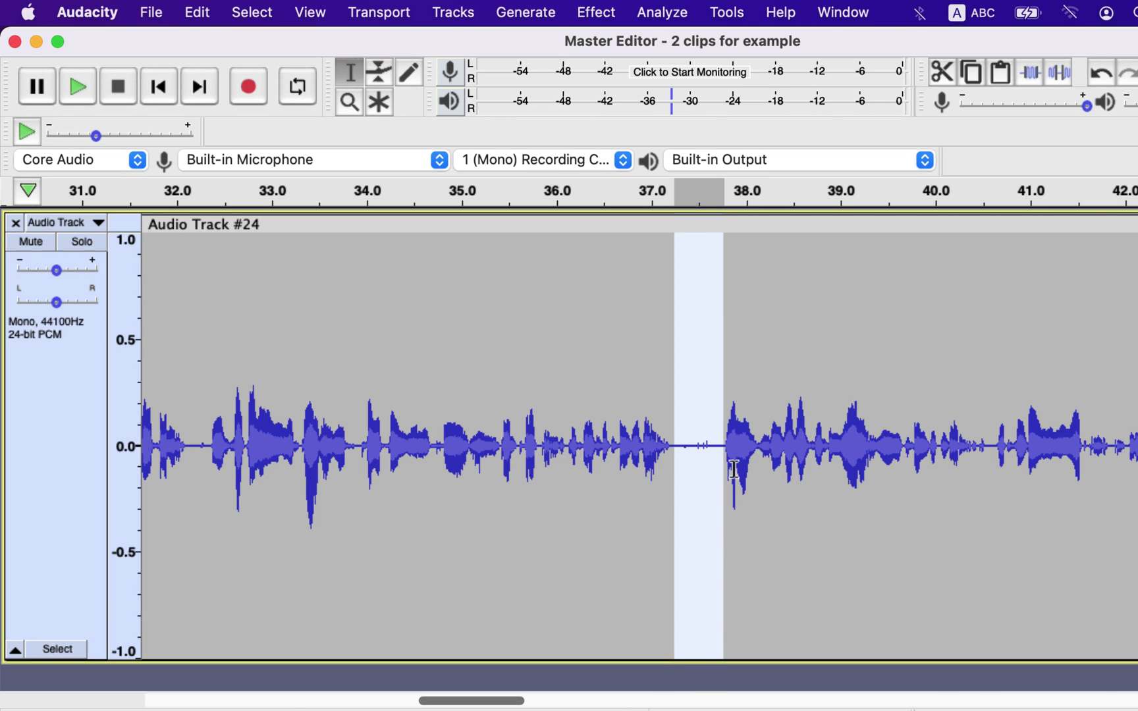
- Select the quiet gap just before 1:06 and listen to it
{"action": "scroll", "coordinate": [825, 470], "scroll_direction": "right", "scroll_amount": 10}
{"action": "scroll", "coordinate": [825, 476], "scroll_direction": "right", "scroll_amount": 9}
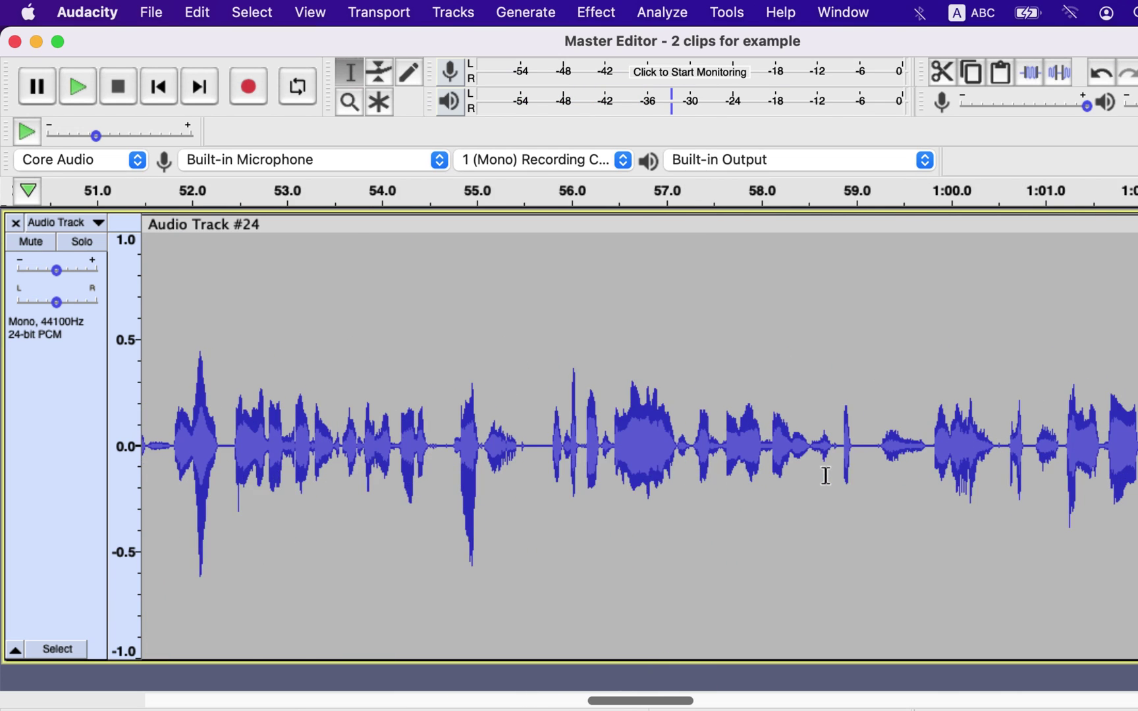
{"action": "scroll", "coordinate": [826, 476], "scroll_direction": "right", "scroll_amount": 7}
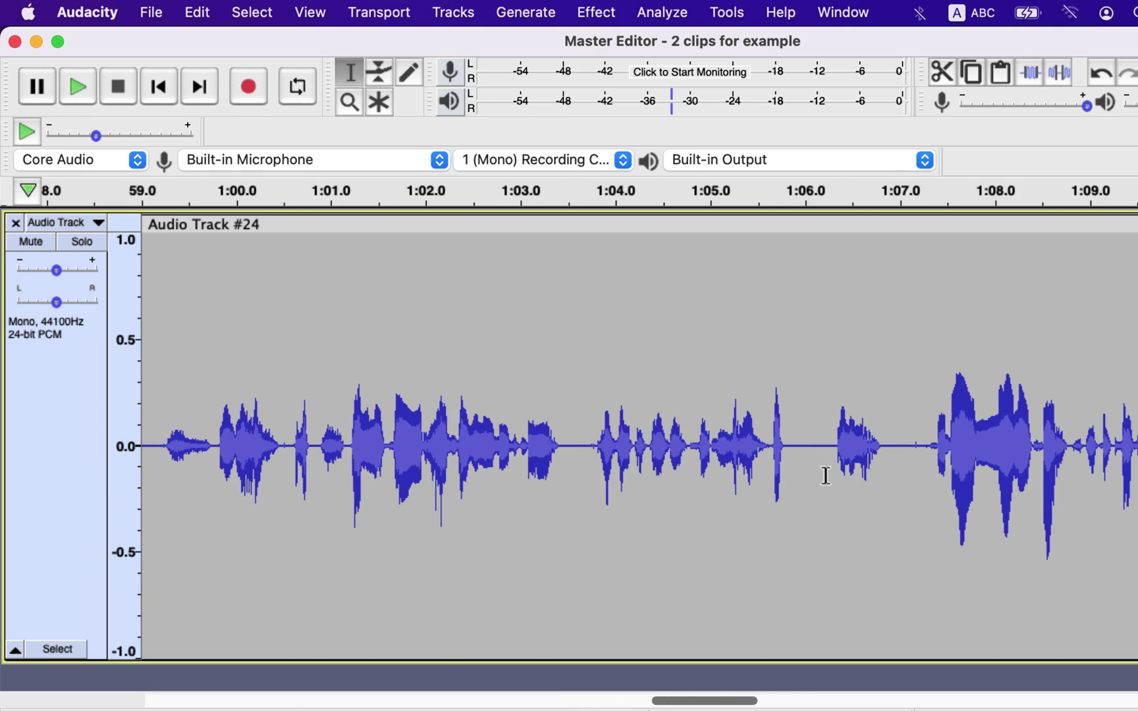
{"action": "left_click", "coordinate": [814, 442]}
{"action": "left_click", "coordinate": [797, 425]}
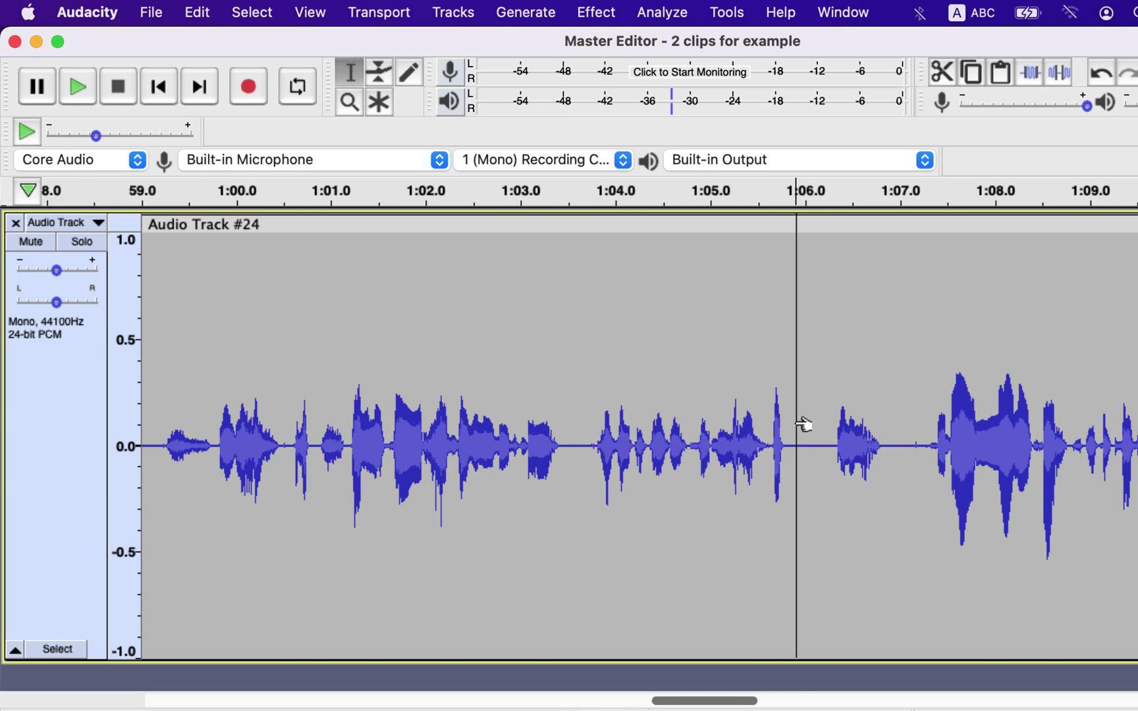
{"action": "left_click", "coordinate": [831, 447]}
{"action": "left_click_drag", "start_coordinate": [827, 447], "coordinate": [788, 454]}
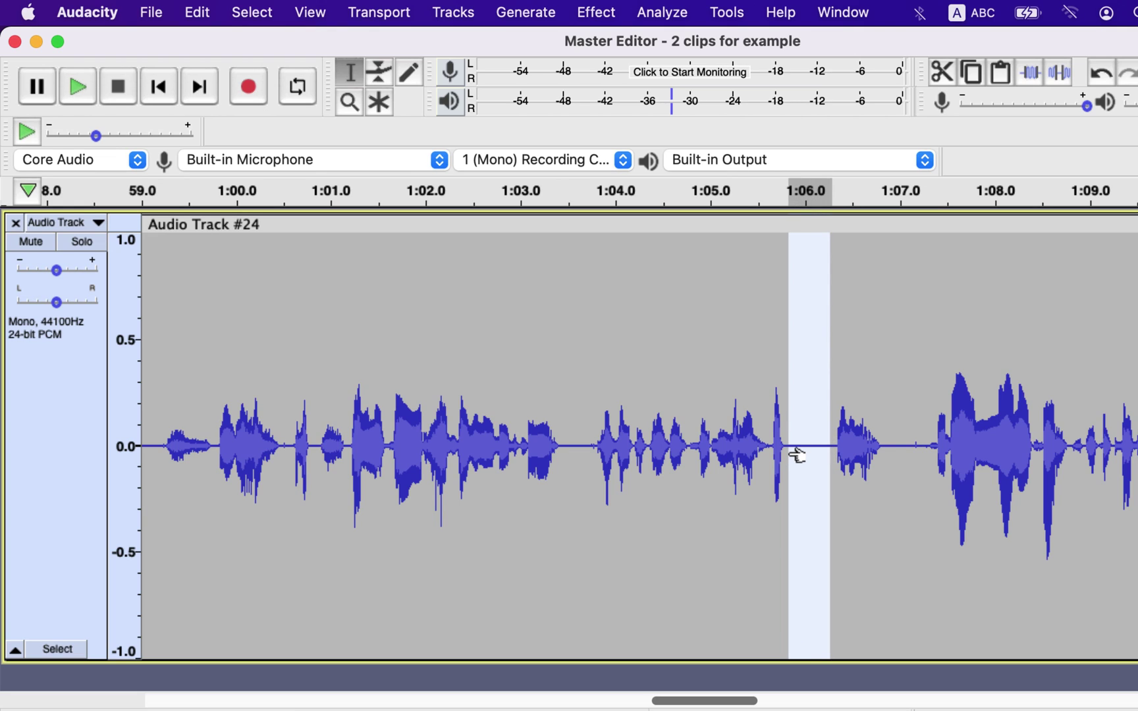
{"action": "key", "text": "space"}
- Get a noise profile in Noise Reduction from the gap before 1:06, then select the whole track
{"action": "left_click", "coordinate": [596, 12]}
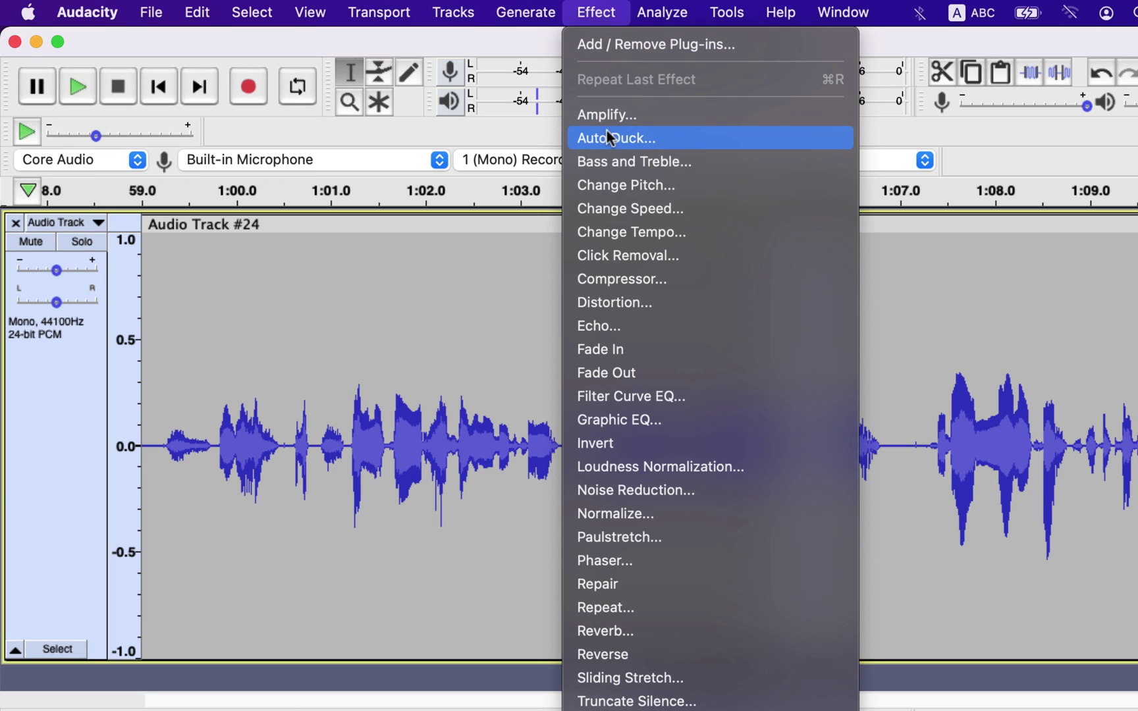
{"action": "left_click", "coordinate": [601, 489]}
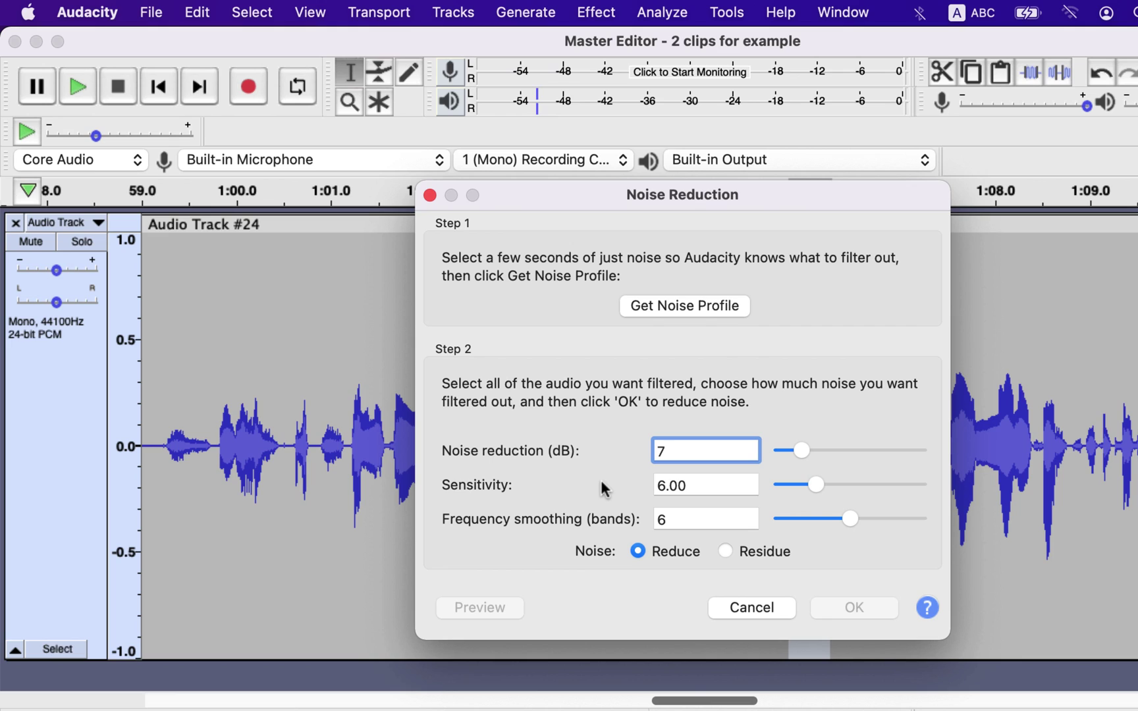
{"action": "left_click", "coordinate": [689, 305]}
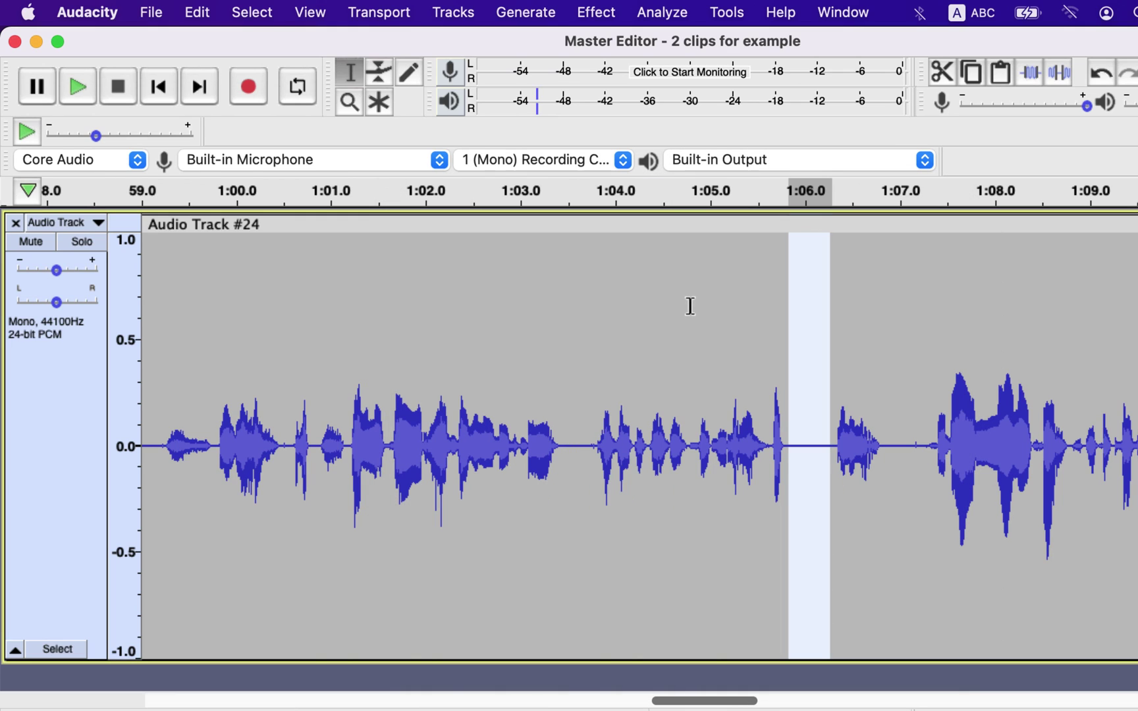
{"action": "key", "text": "super+a"}
- Run Noise Reduction on the whole track, keeping sensitivity 6.00 and 6-band frequency smoothing
{"action": "left_click", "coordinate": [606, 14]}
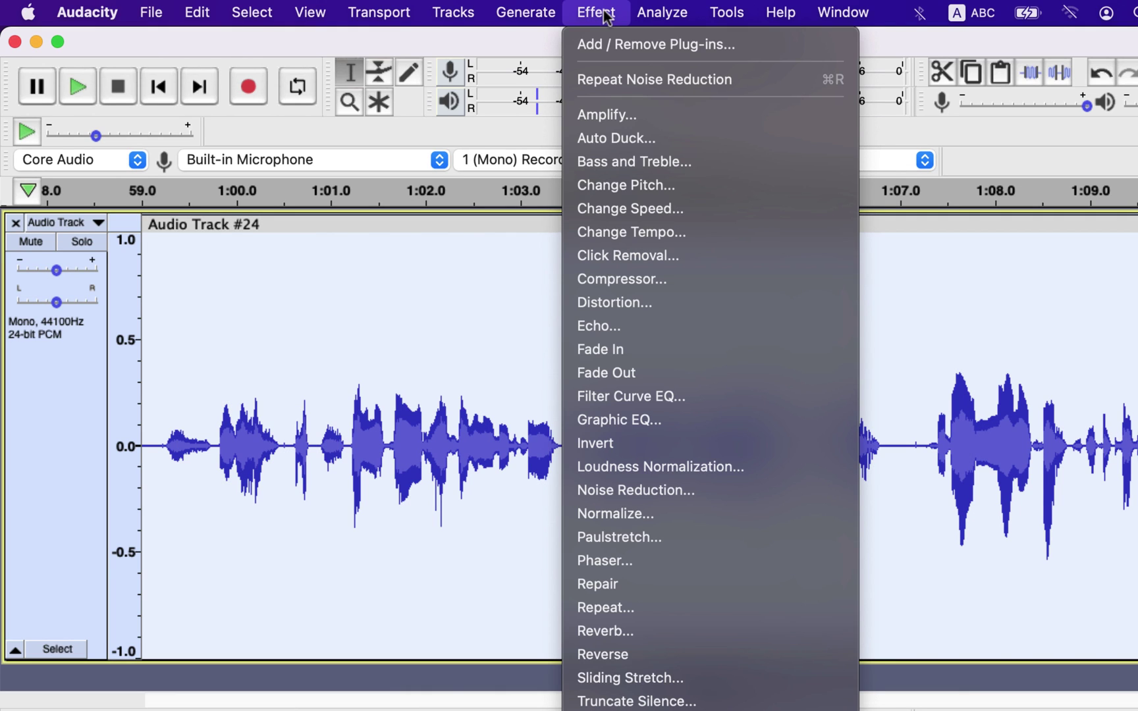
{"action": "left_click", "coordinate": [584, 491]}
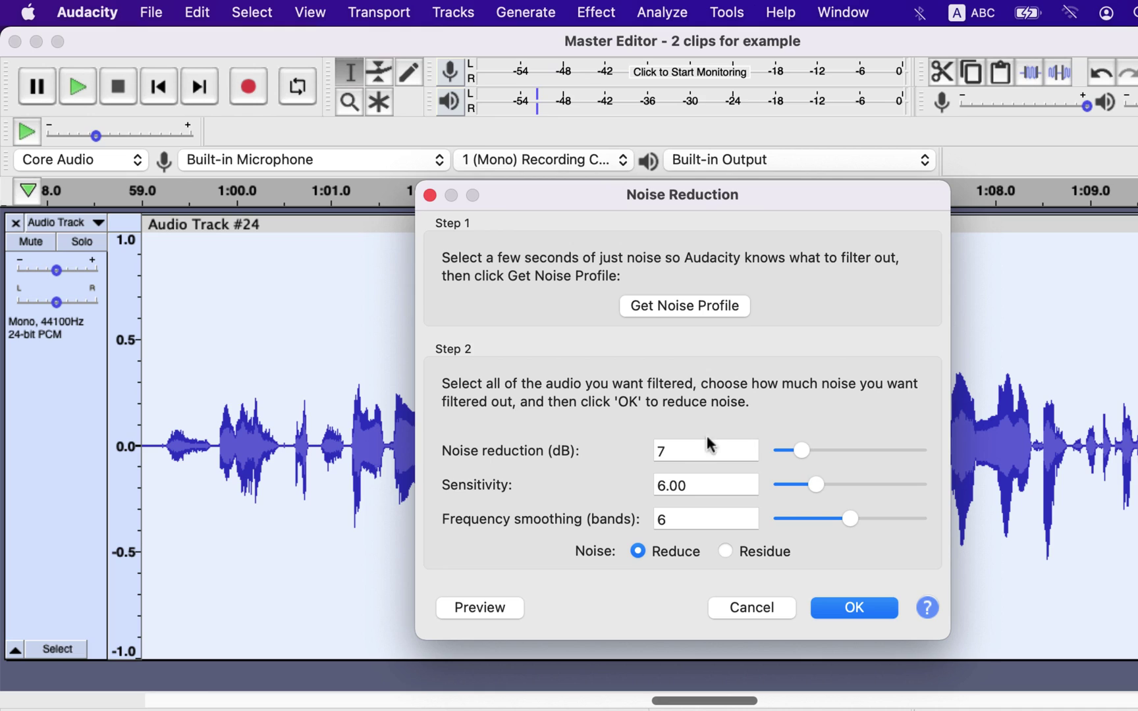
{"action": "left_click_drag", "start_coordinate": [801, 450], "coordinate": [805, 453]}
{"action": "left_click_drag", "start_coordinate": [846, 520], "coordinate": [851, 521]}
{"action": "left_click", "coordinate": [852, 610]}
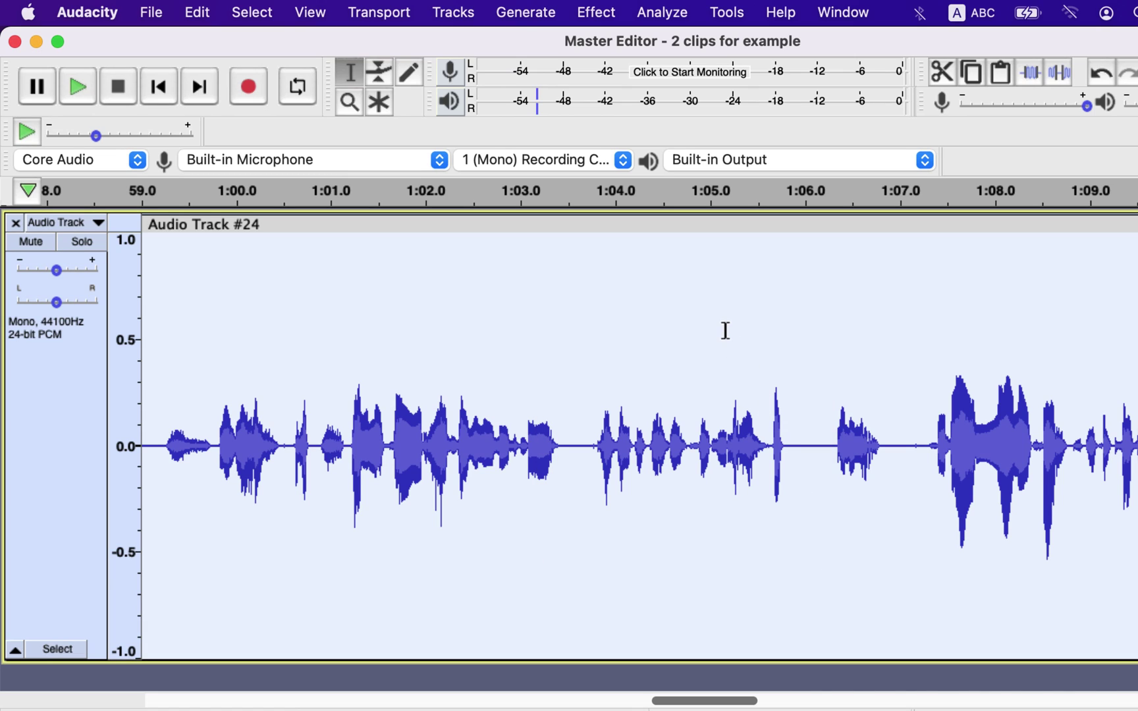
{"action": "left_click", "coordinate": [597, 15]}
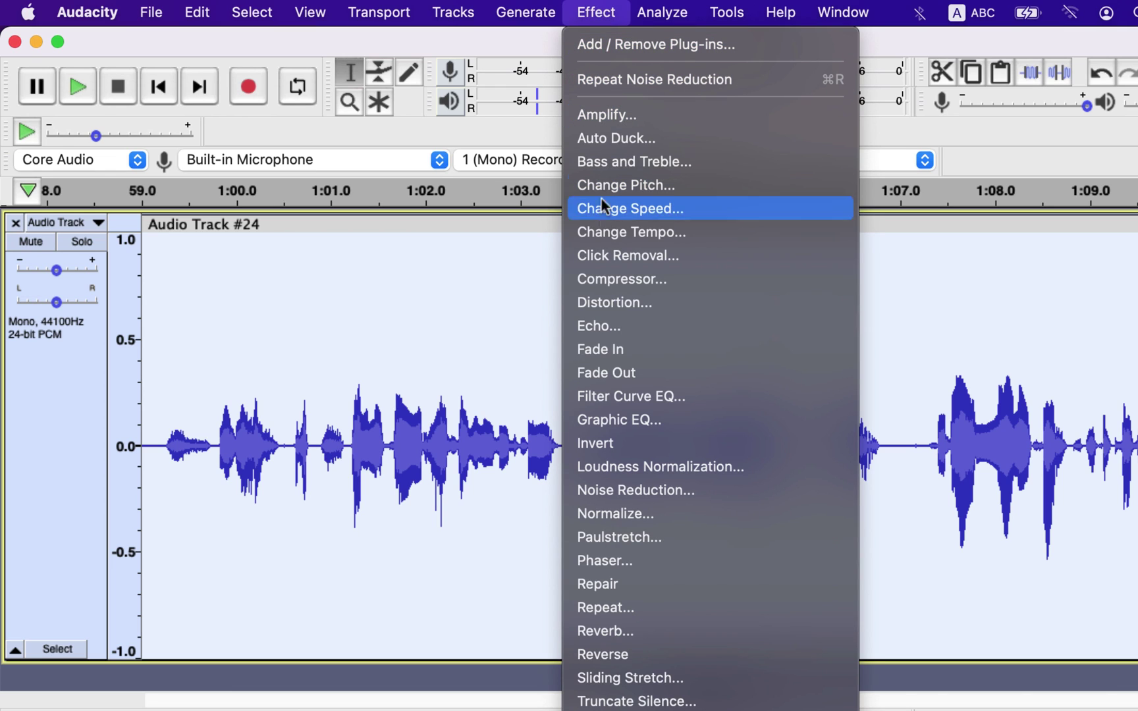
{"action": "left_click", "coordinate": [610, 402]}
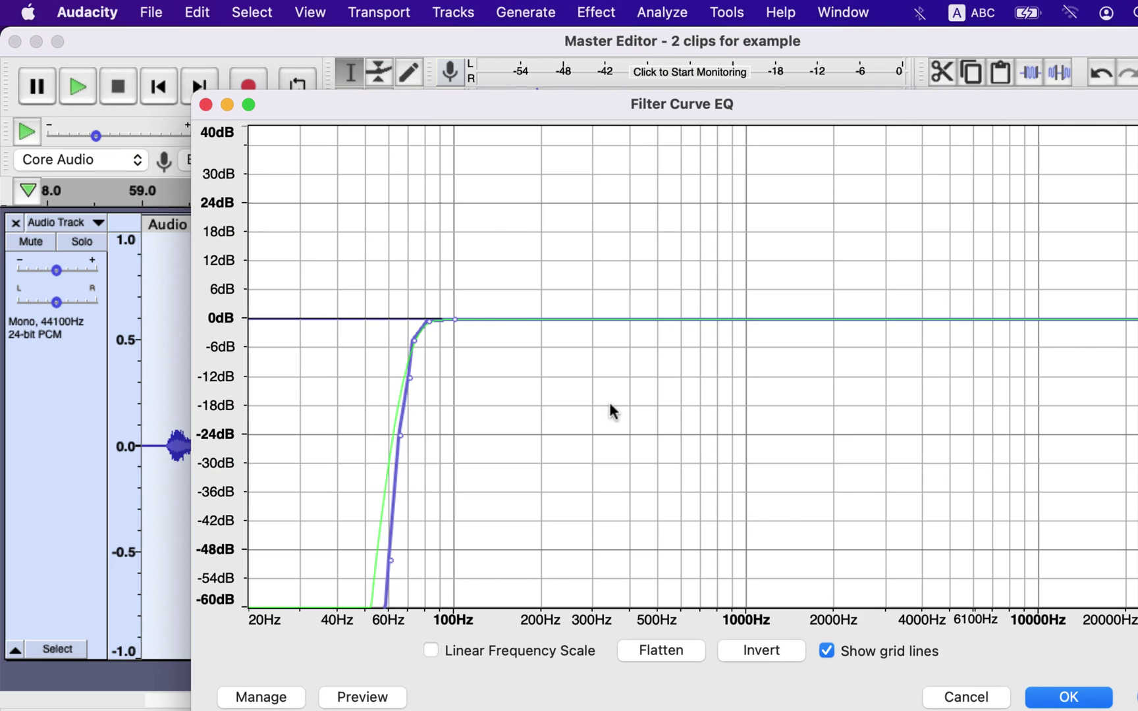
{"action": "left_click", "coordinate": [273, 695]}
{"action": "mouse_move", "coordinate": [314, 645]}
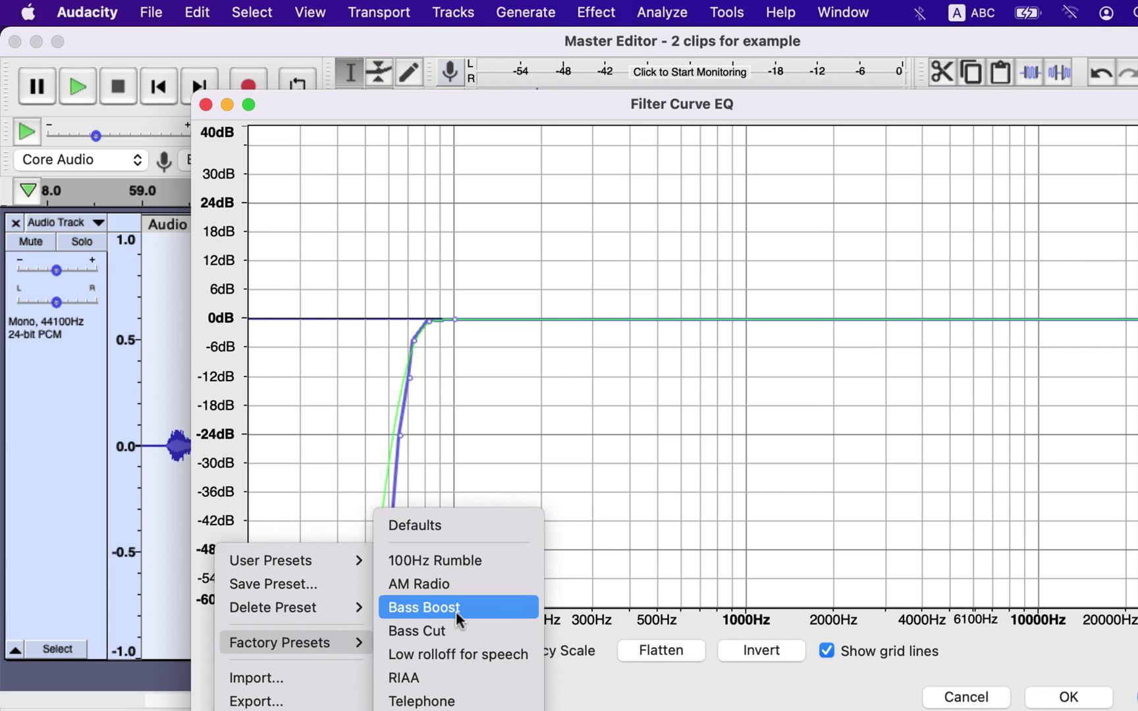
{"action": "left_click", "coordinate": [488, 659]}
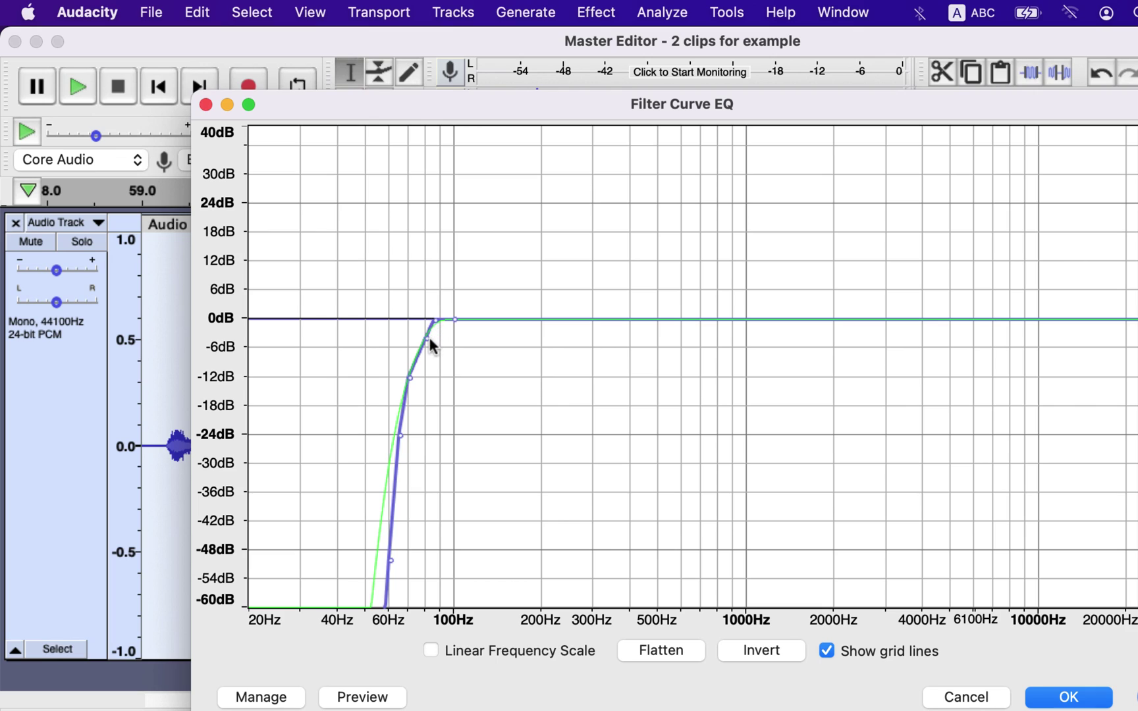
{"action": "left_click_drag", "start_coordinate": [427, 338], "coordinate": [419, 336]}
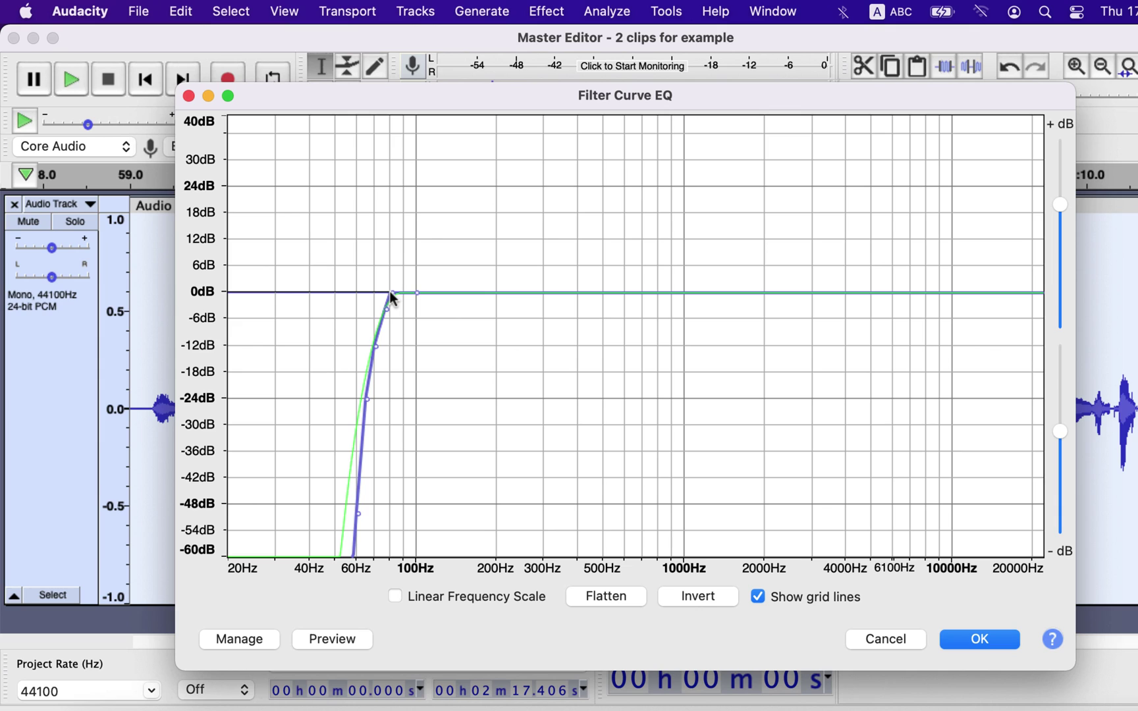
{"action": "left_click", "coordinate": [979, 639]}
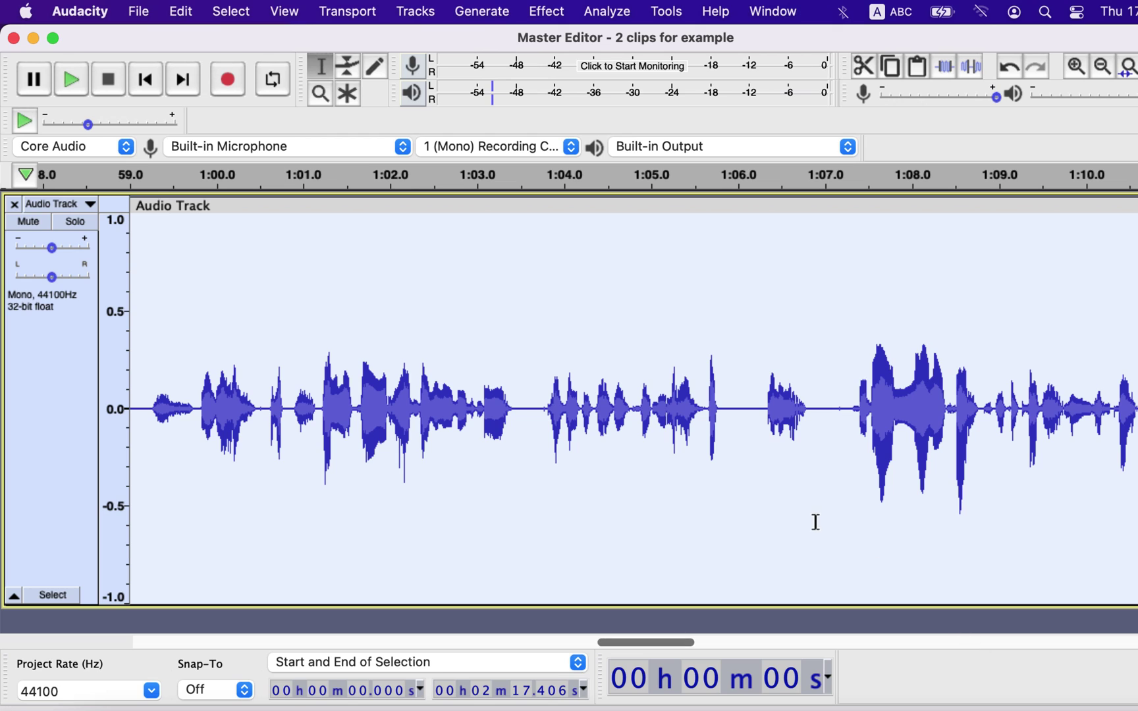
- Play the 4.274–5.882 s passage and the quieter 8.8–11 s passage to compare loudness
{"action": "scroll", "coordinate": [815, 522], "scroll_direction": "left", "scroll_amount": 20}
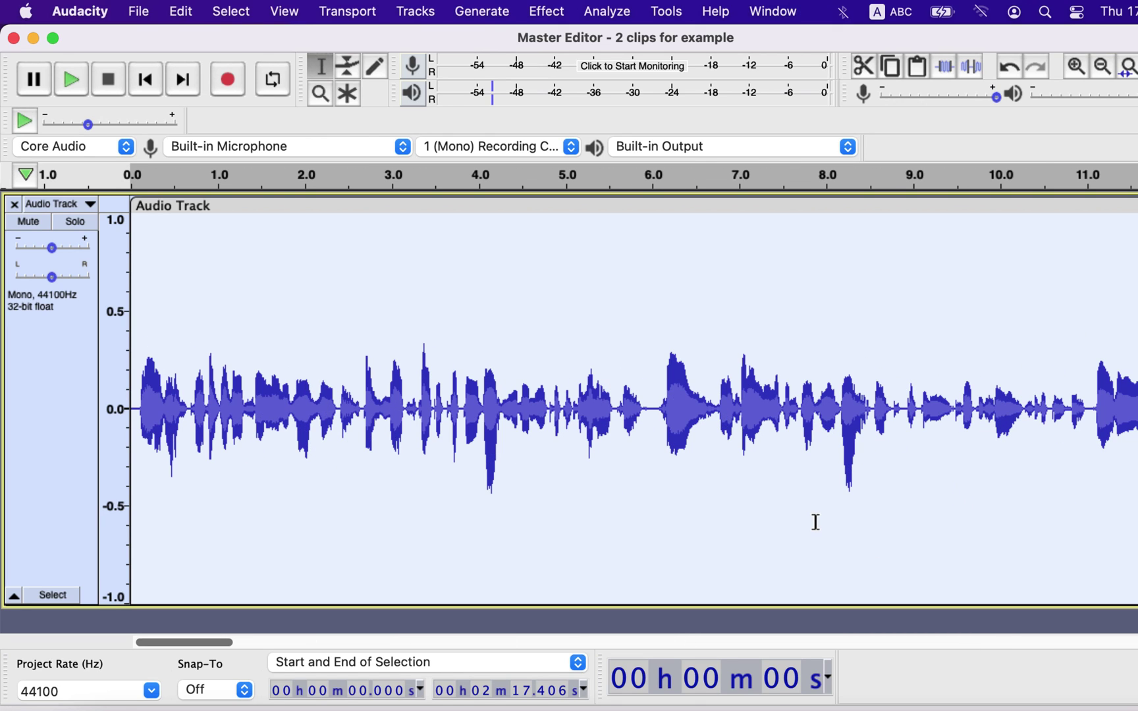
{"action": "scroll", "coordinate": [816, 522], "scroll_direction": "right", "scroll_amount": 2}
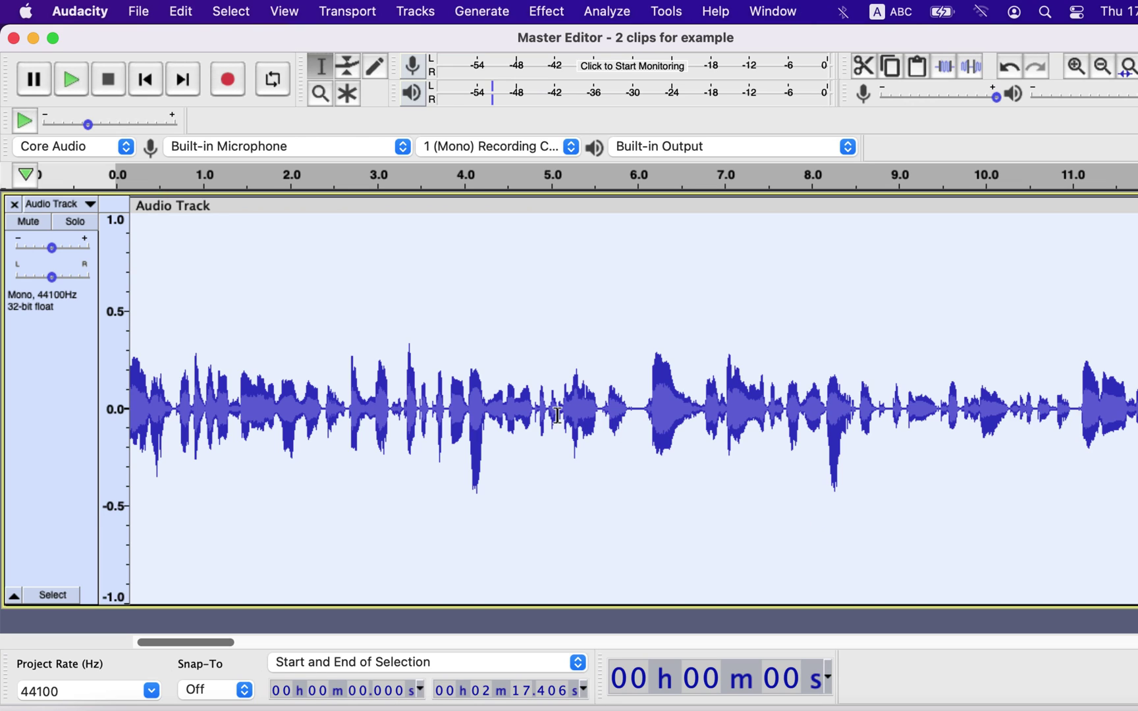
{"action": "left_click", "coordinate": [488, 391]}
{"action": "left_click_drag", "start_coordinate": [491, 391], "coordinate": [627, 425]}
{"action": "key", "text": "space"}
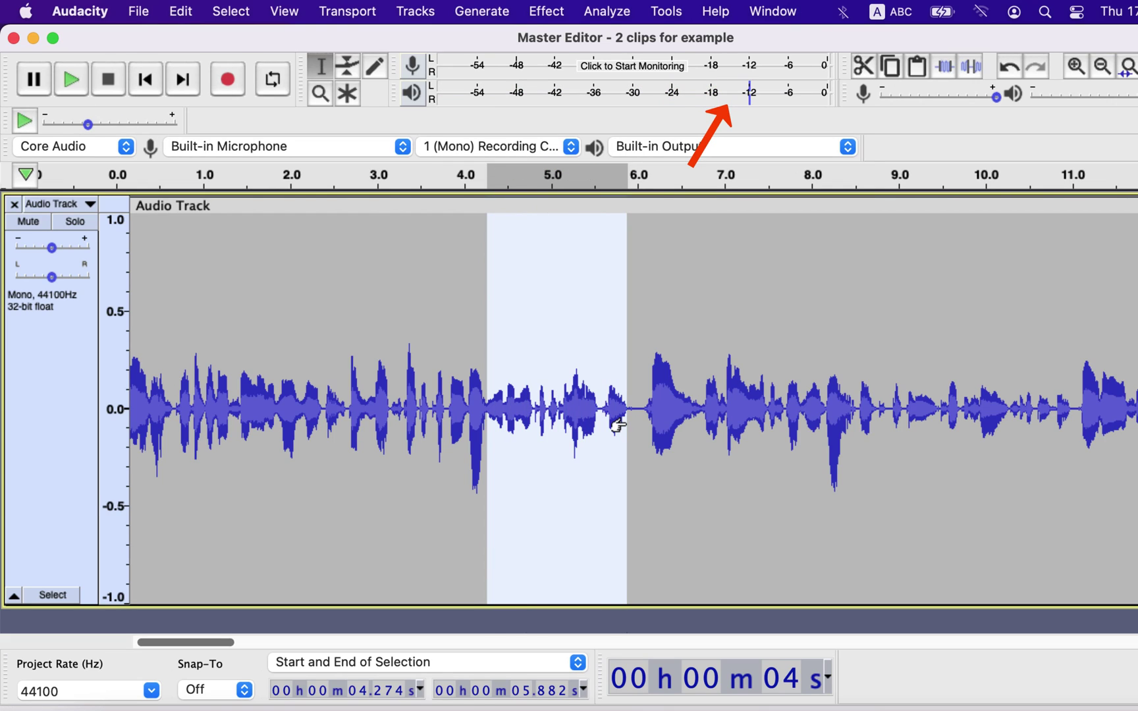
{"action": "left_click_drag", "start_coordinate": [883, 406], "coordinate": [1070, 433]}
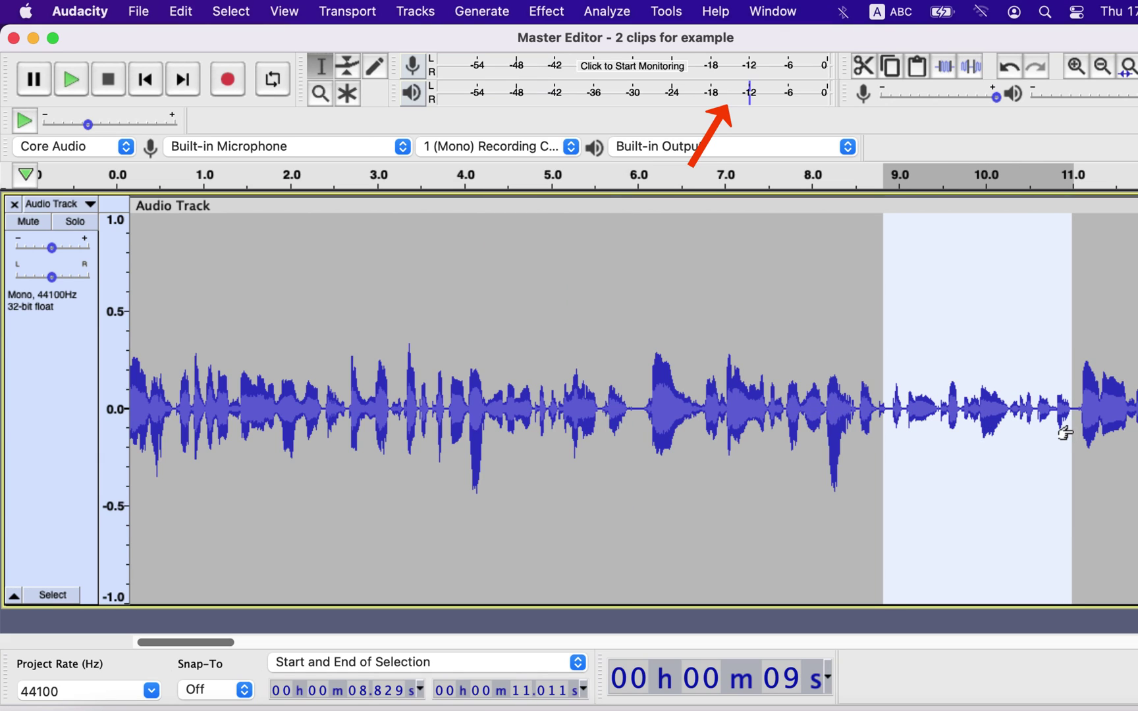
{"action": "key", "text": "space"}
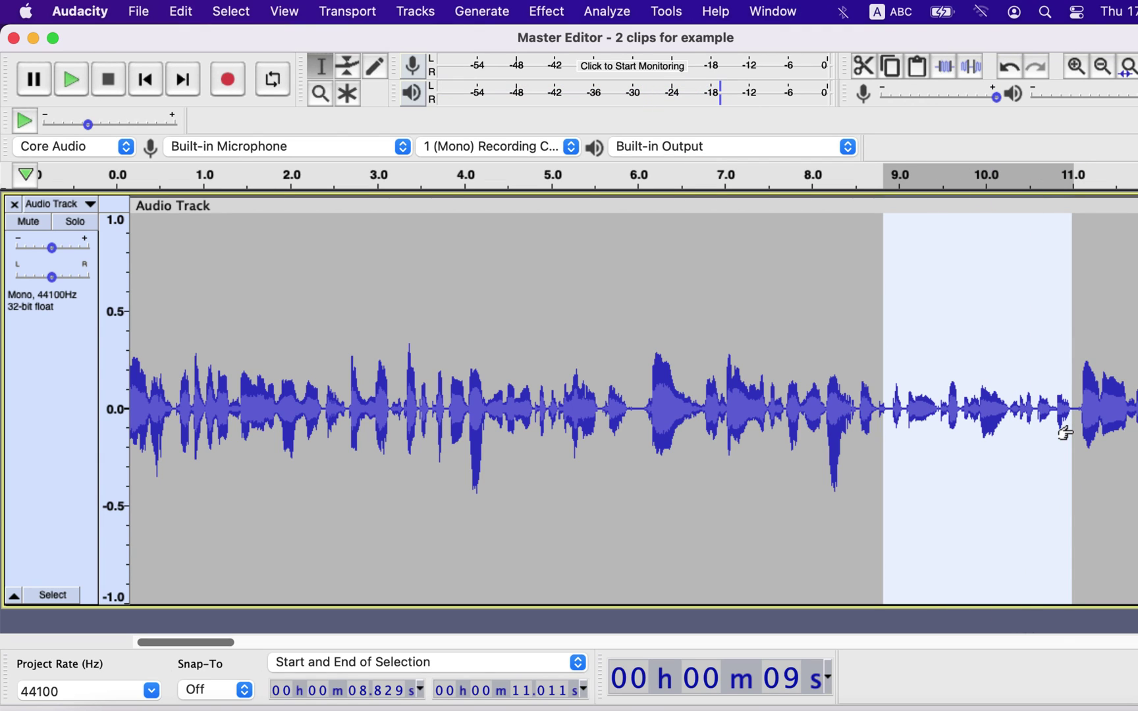
{"action": "scroll", "coordinate": [1071, 432], "scroll_direction": "right", "scroll_amount": 5}
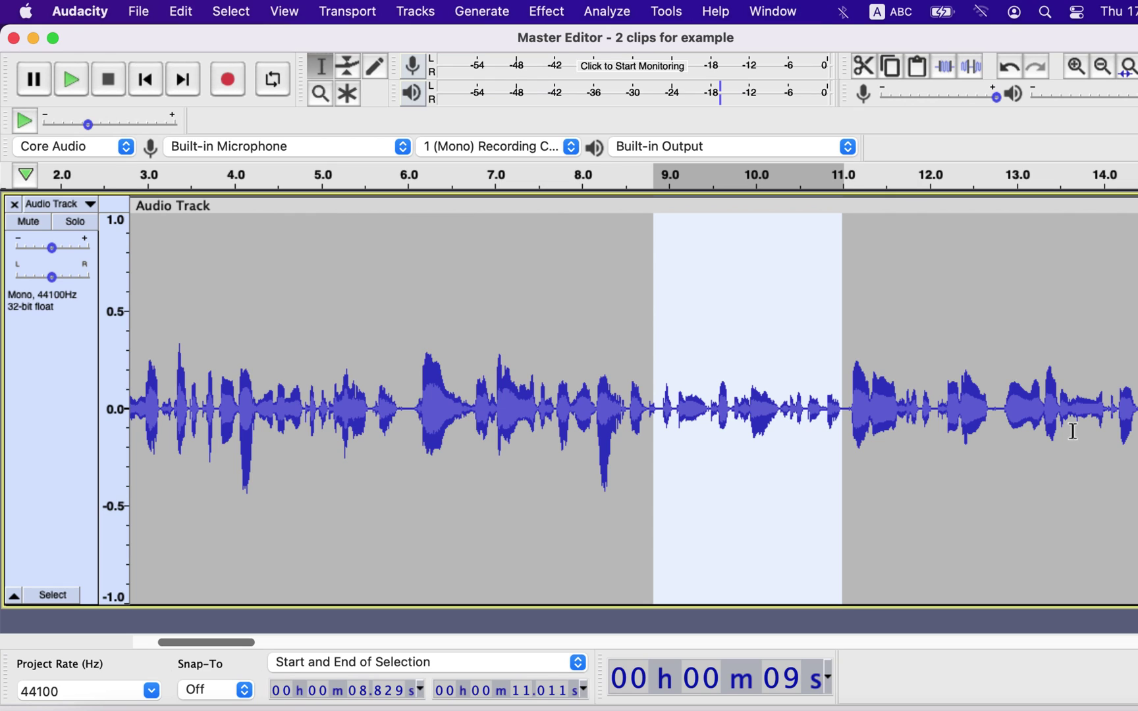
{"action": "scroll", "coordinate": [1073, 432], "scroll_direction": "right", "scroll_amount": 6}
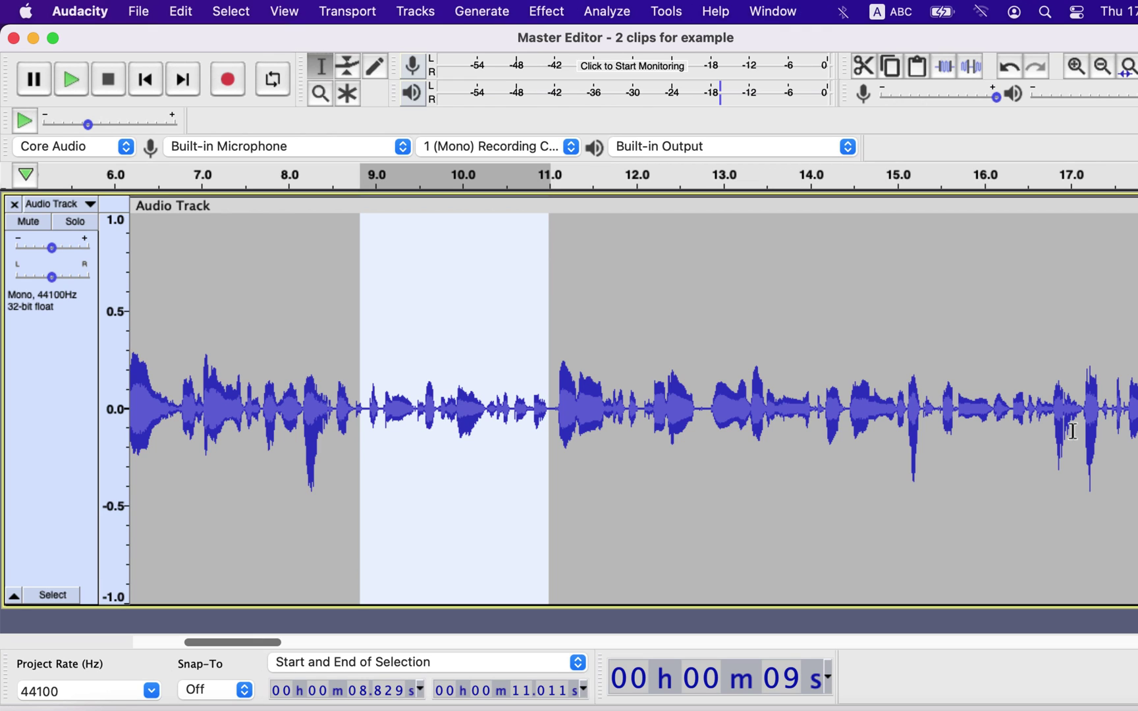
{"action": "scroll", "coordinate": [994, 442], "scroll_direction": "right", "scroll_amount": 20}
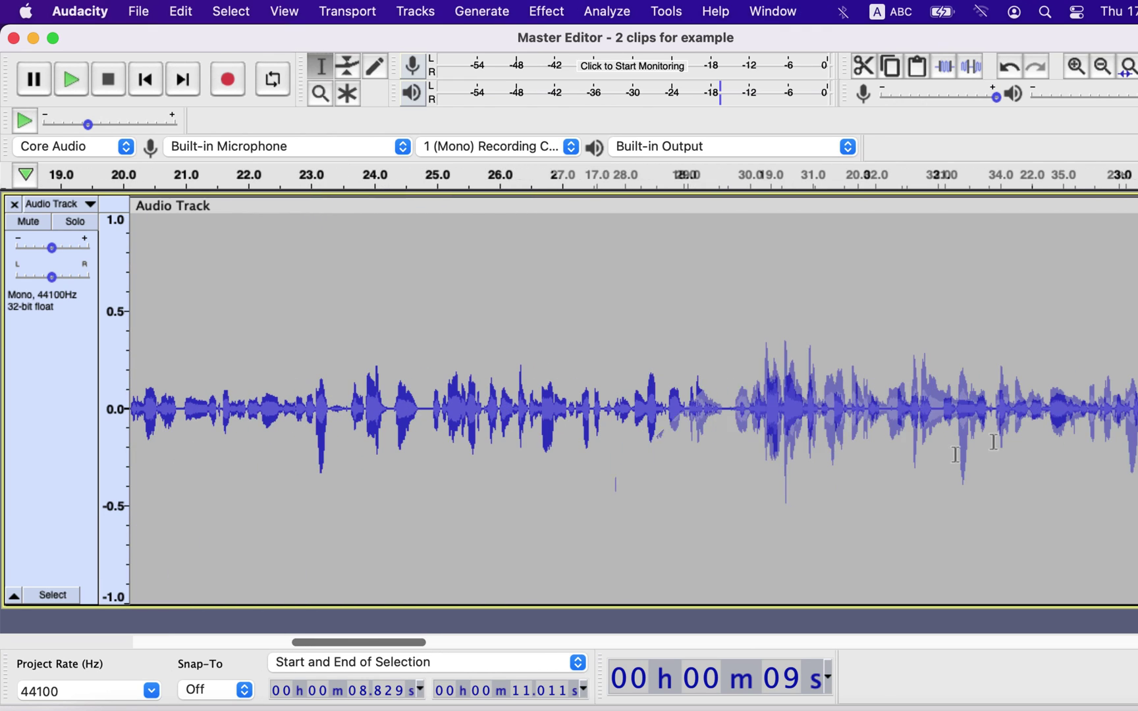
- Audition the loud passage around 30–31 s and the 45.6–47.2 s passage
{"action": "left_click_drag", "start_coordinate": [755, 379], "coordinate": [846, 405]}
{"action": "key", "text": "space"}
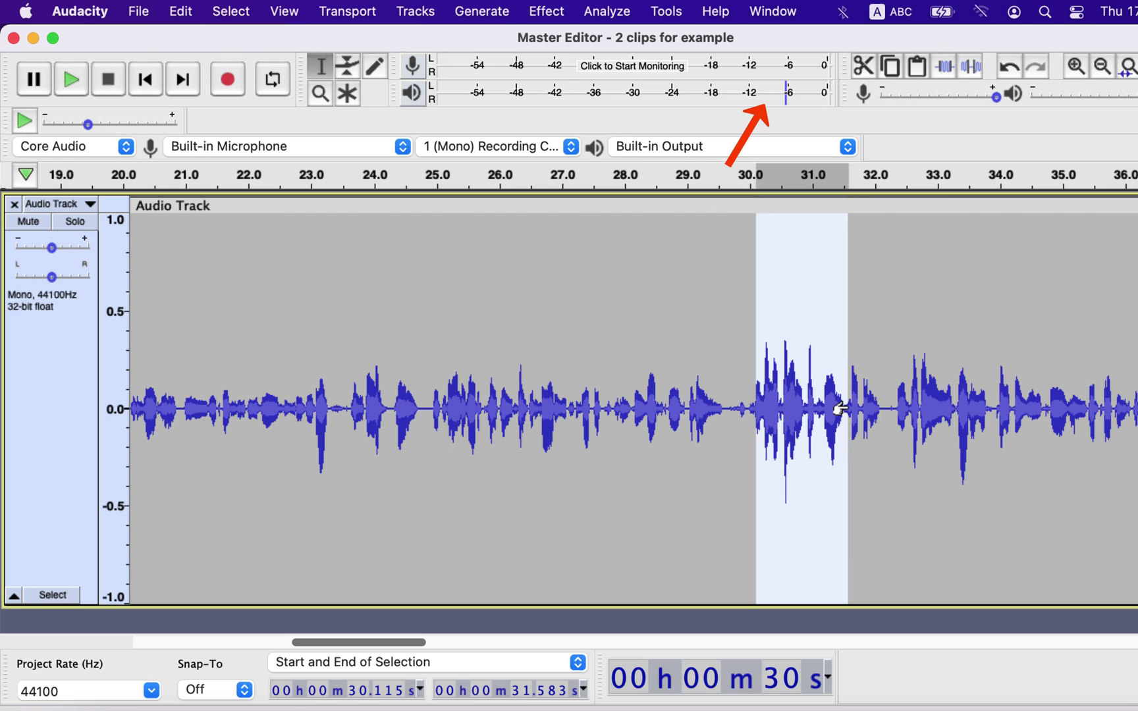
{"action": "key", "text": "space"}
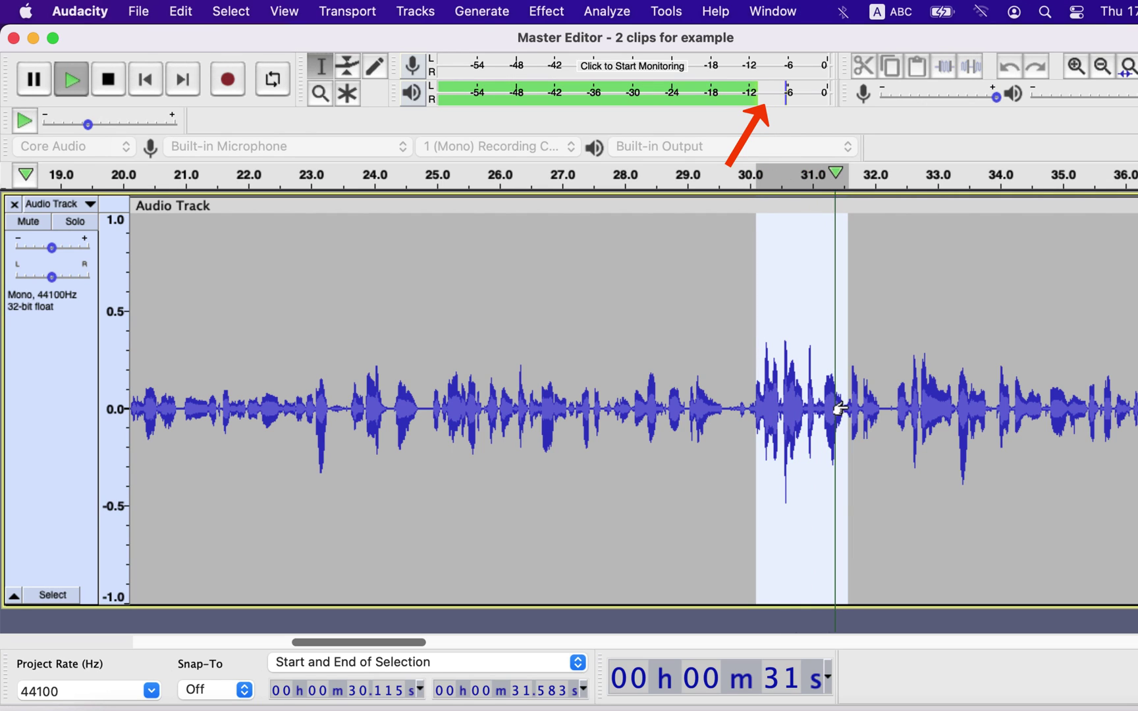
{"action": "scroll", "coordinate": [856, 415], "scroll_direction": "right", "scroll_amount": 10}
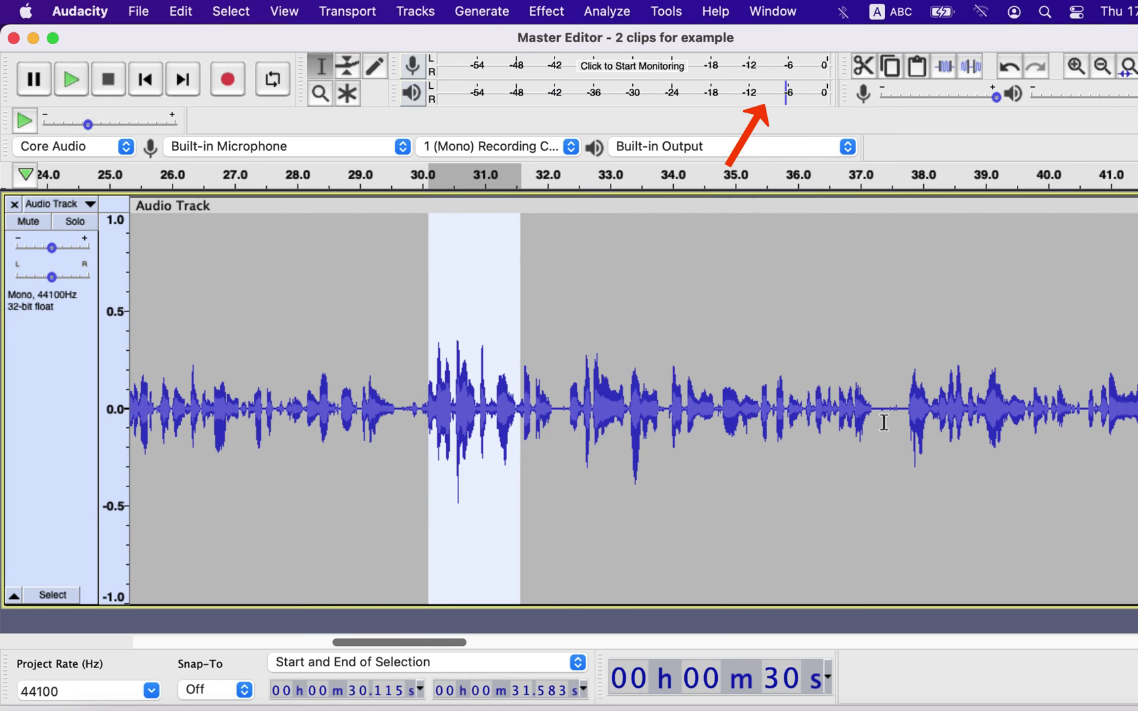
{"action": "scroll", "coordinate": [883, 422], "scroll_direction": "right", "scroll_amount": 1}
{"action": "left_click_drag", "start_coordinate": [887, 395], "coordinate": [991, 392]}
{"action": "key", "text": "space"}
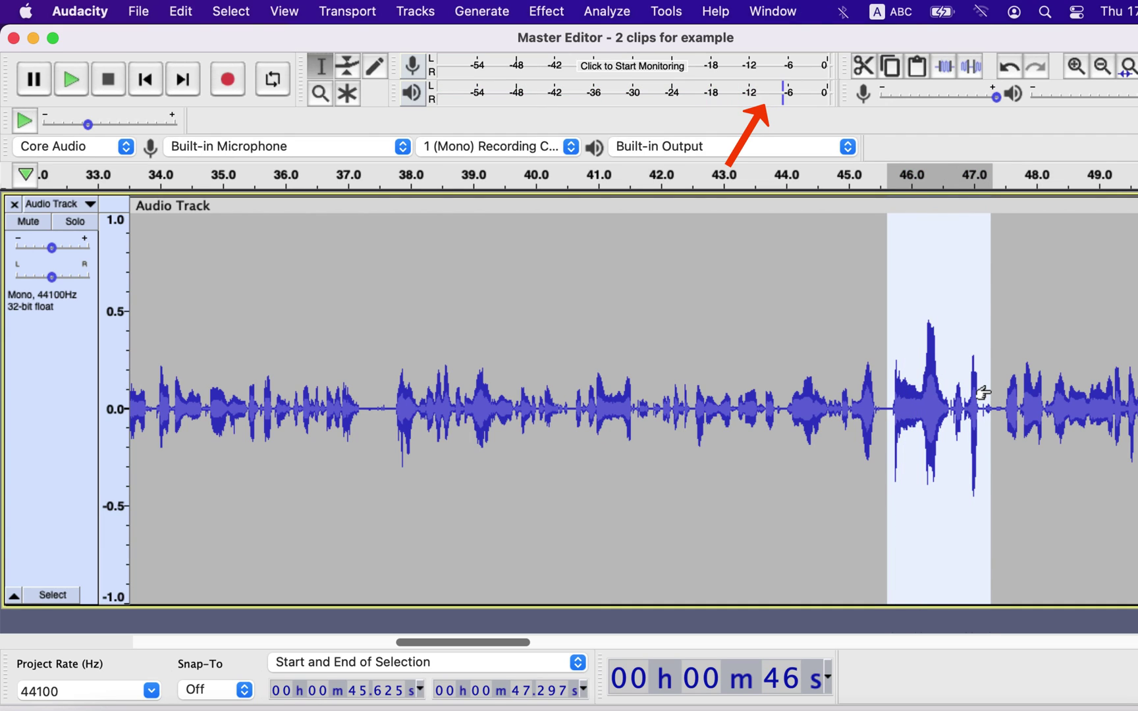
- Audition the 50.1–51.9 s passage, then select the whole speech clip for effects
{"action": "scroll", "coordinate": [955, 395], "scroll_direction": "right", "scroll_amount": 5}
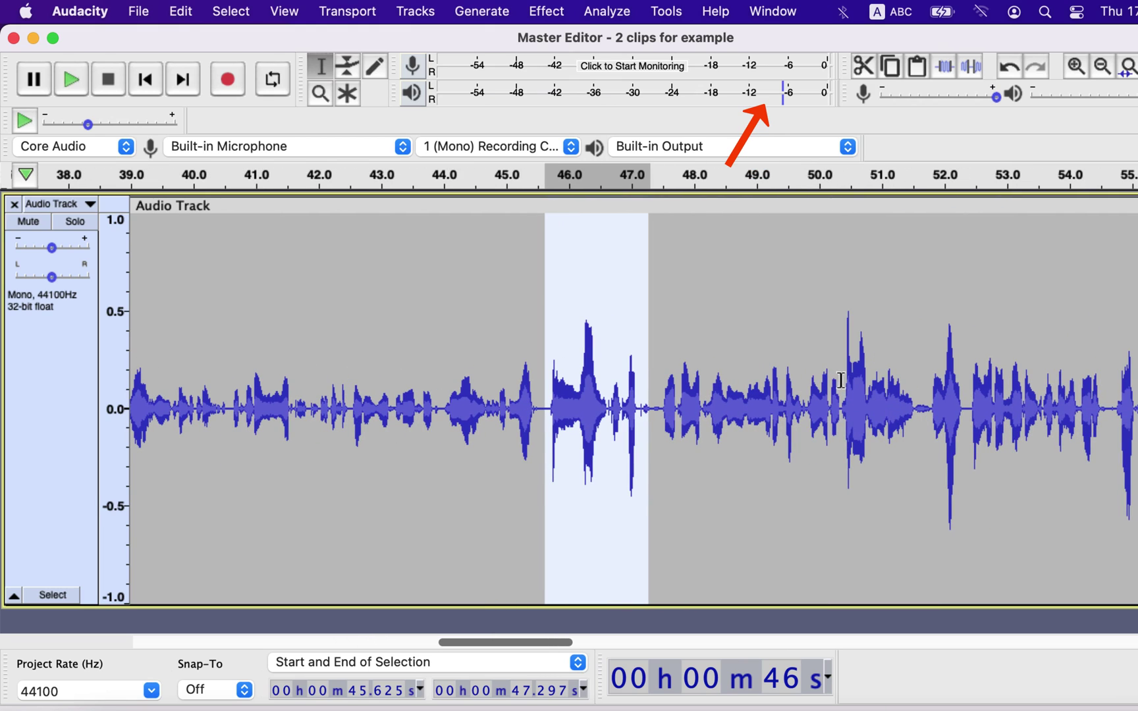
{"action": "left_click_drag", "start_coordinate": [824, 385], "coordinate": [975, 405]}
{"action": "key", "text": "space"}
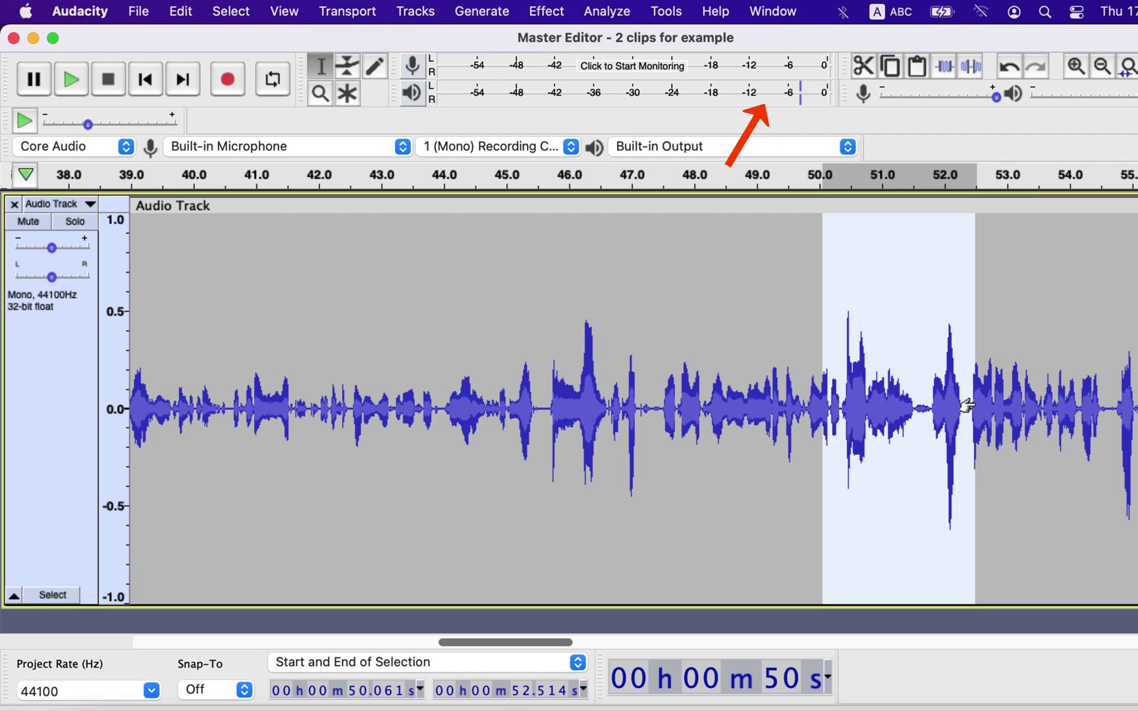
{"action": "double_click", "coordinate": [696, 337]}
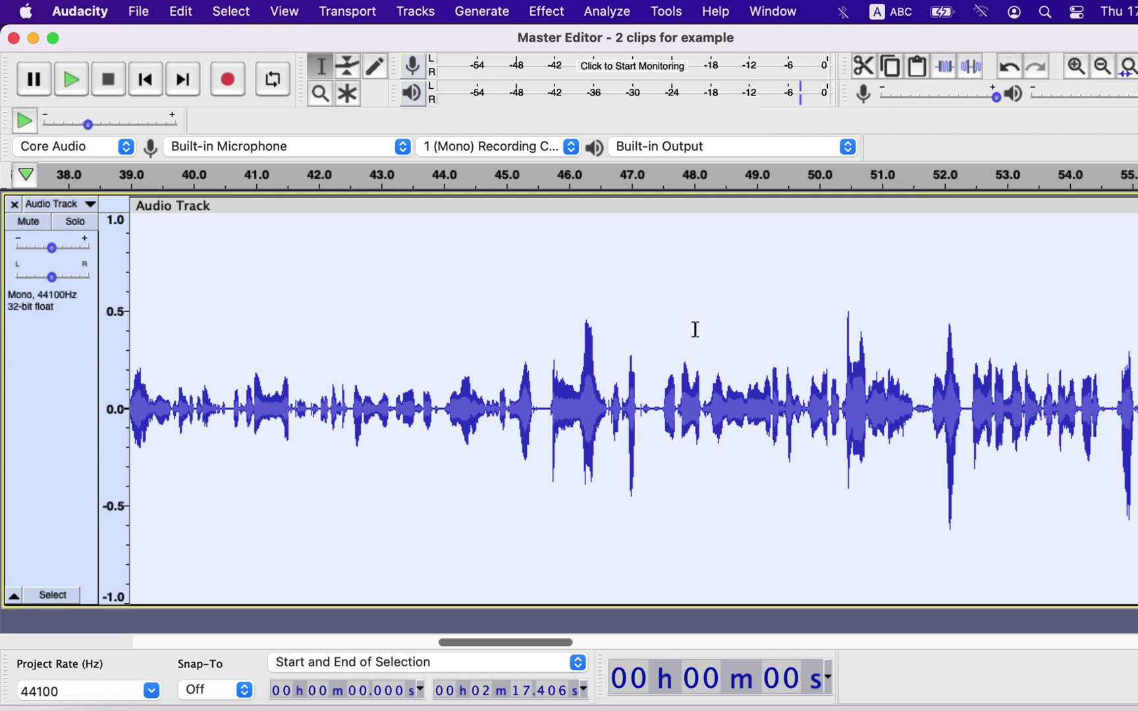
{"action": "left_click", "coordinate": [546, 11]}
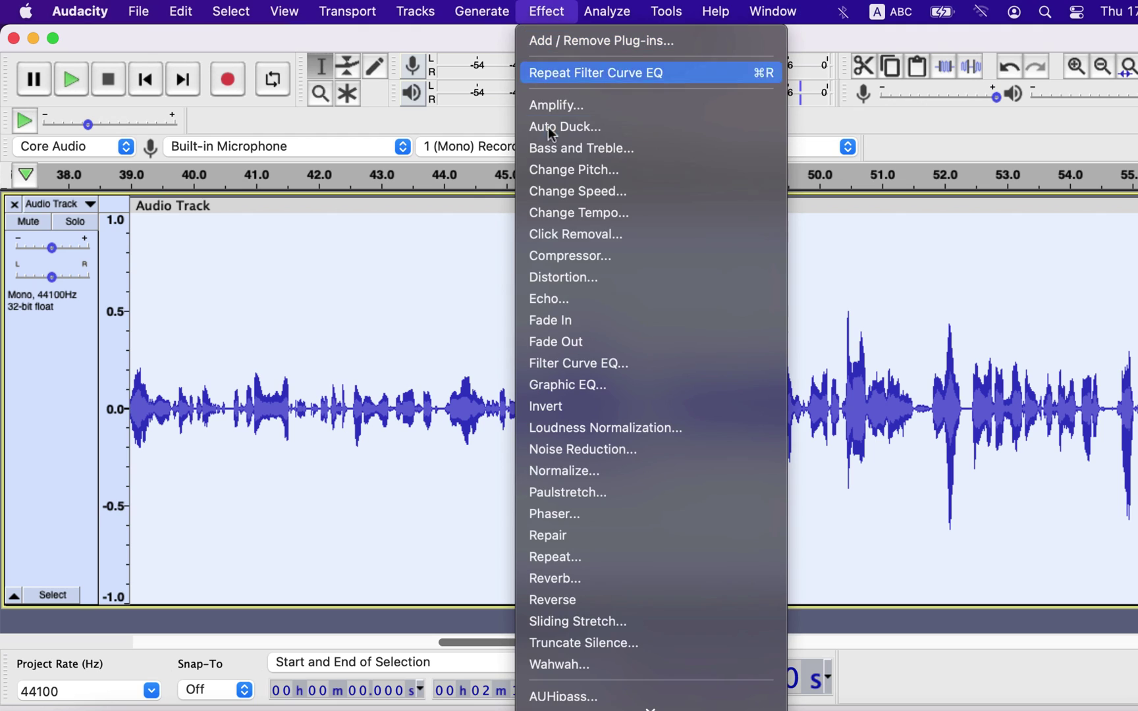
{"action": "left_click", "coordinate": [548, 254]}
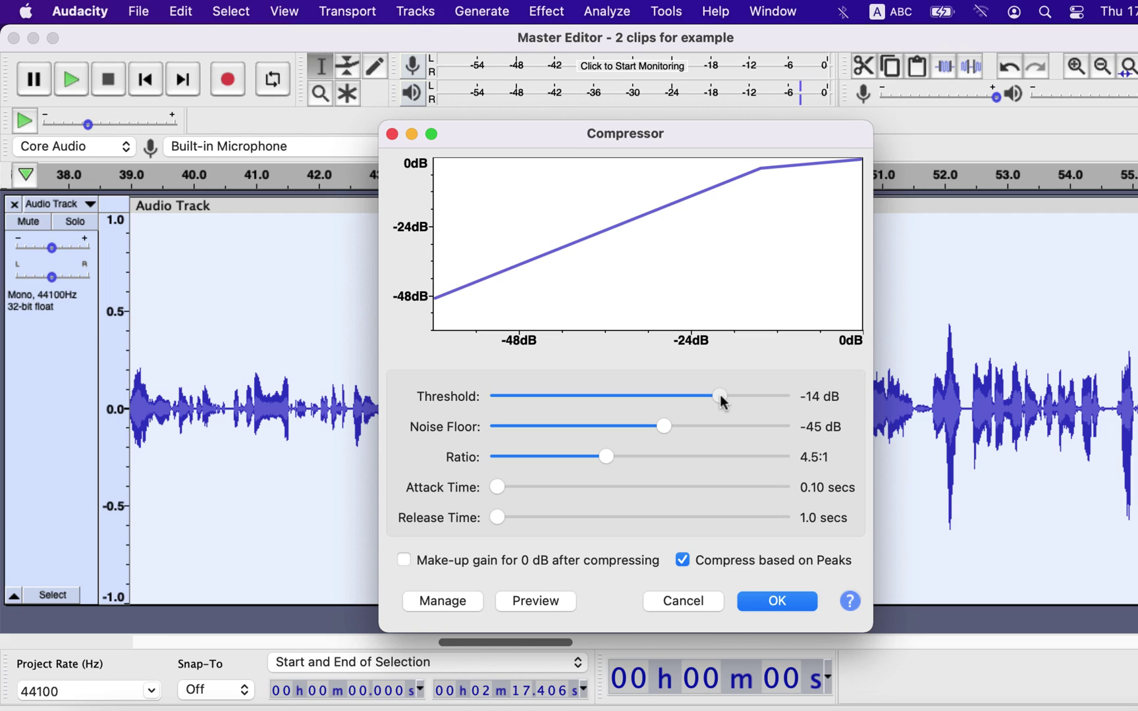
{"action": "mouse_move", "coordinate": [718, 399]}
{"action": "left_mouse_down"}
{"action": "mouse_move", "coordinate": [708, 401]}
{"action": "mouse_move", "coordinate": [725, 396]}
{"action": "left_mouse_up"}
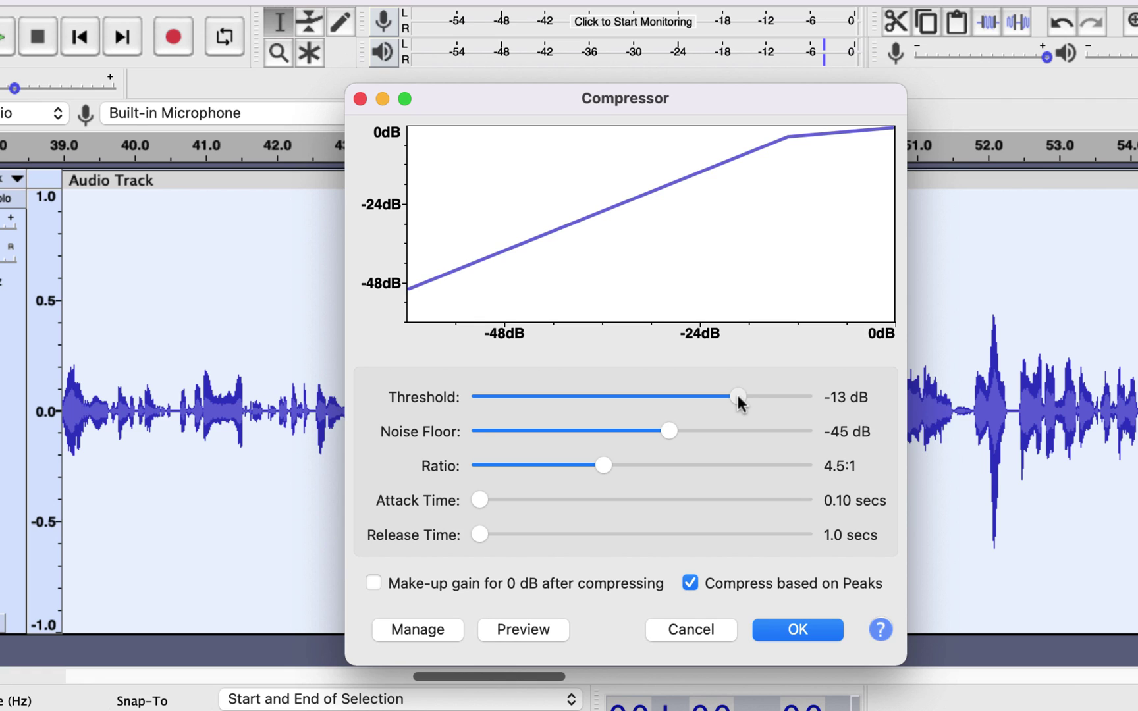
{"action": "left_click_drag", "start_coordinate": [735, 395], "coordinate": [726, 395]}
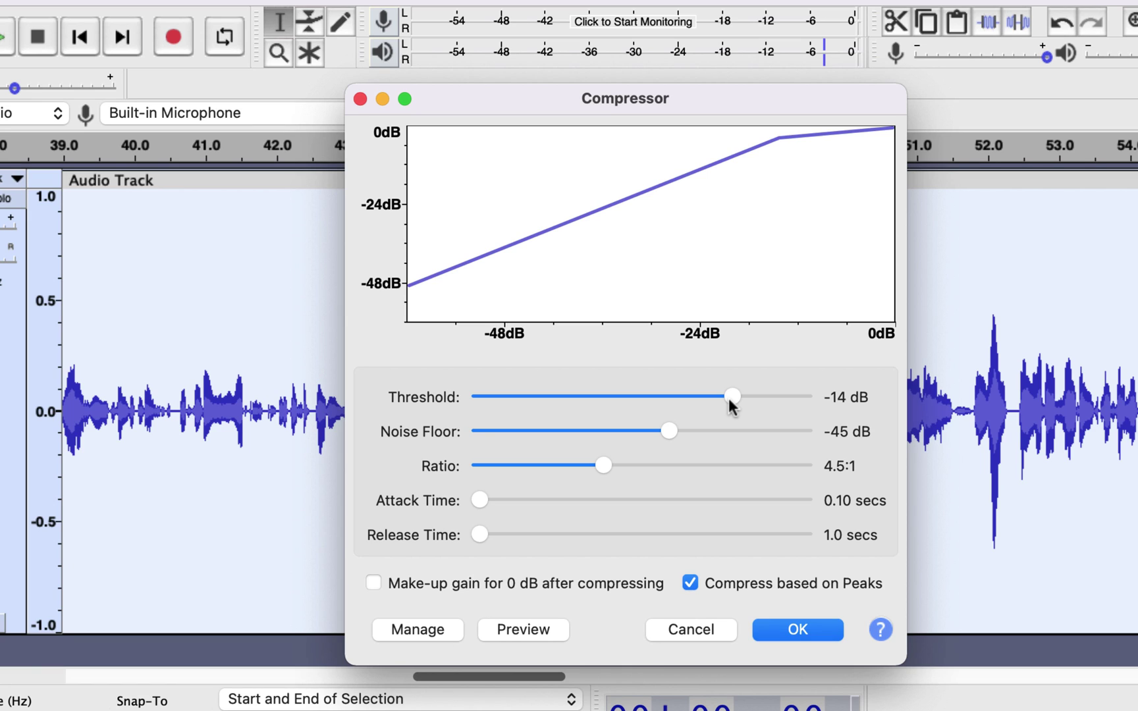
{"action": "left_click", "coordinate": [703, 629]}
{"action": "scroll", "coordinate": [737, 481], "scroll_direction": "right", "scroll_amount": 10}
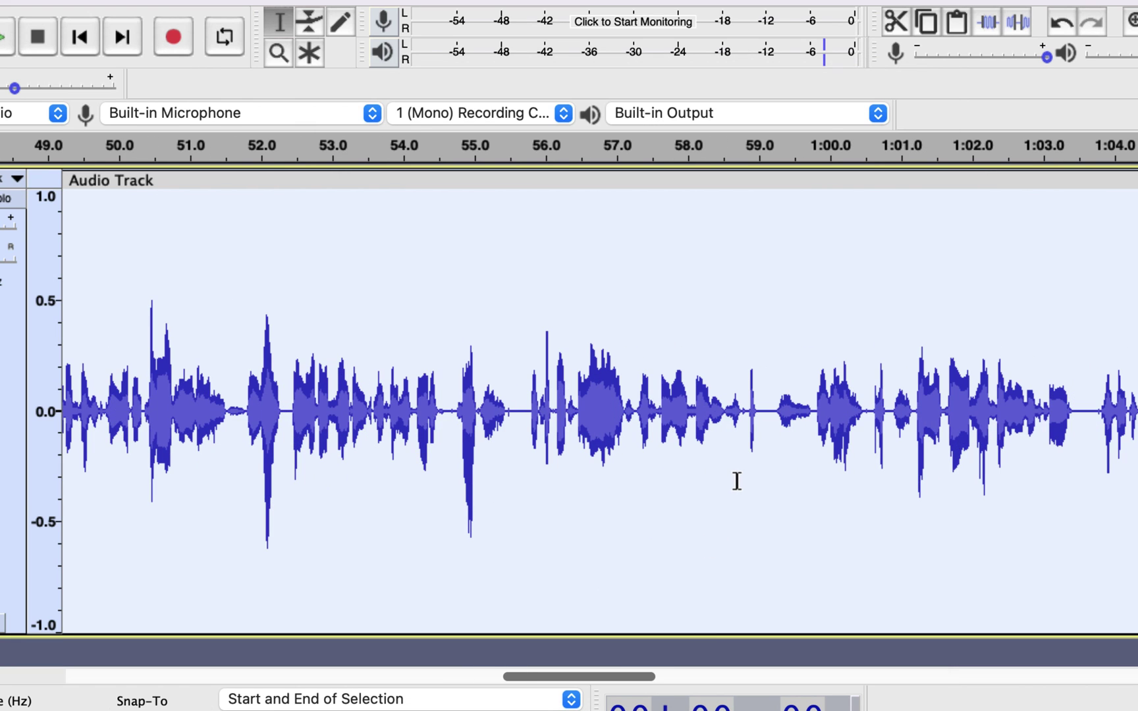
{"action": "scroll", "coordinate": [737, 481], "scroll_direction": "right", "scroll_amount": 7}
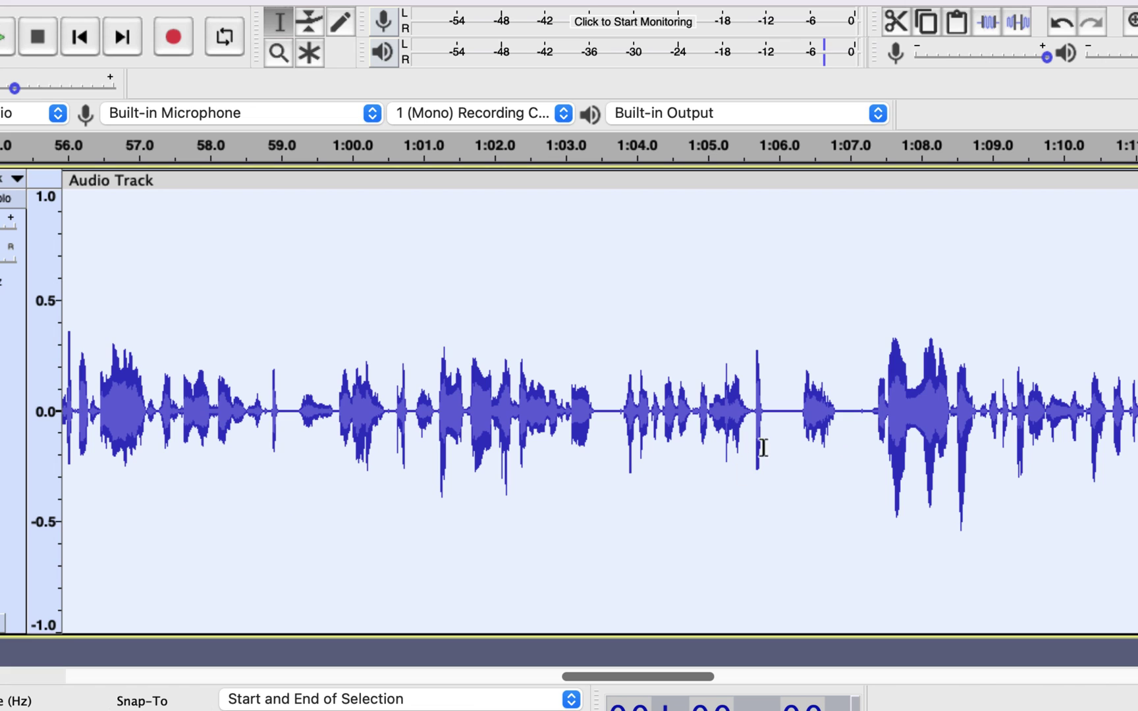
{"action": "left_click_drag", "start_coordinate": [772, 403], "coordinate": [796, 425]}
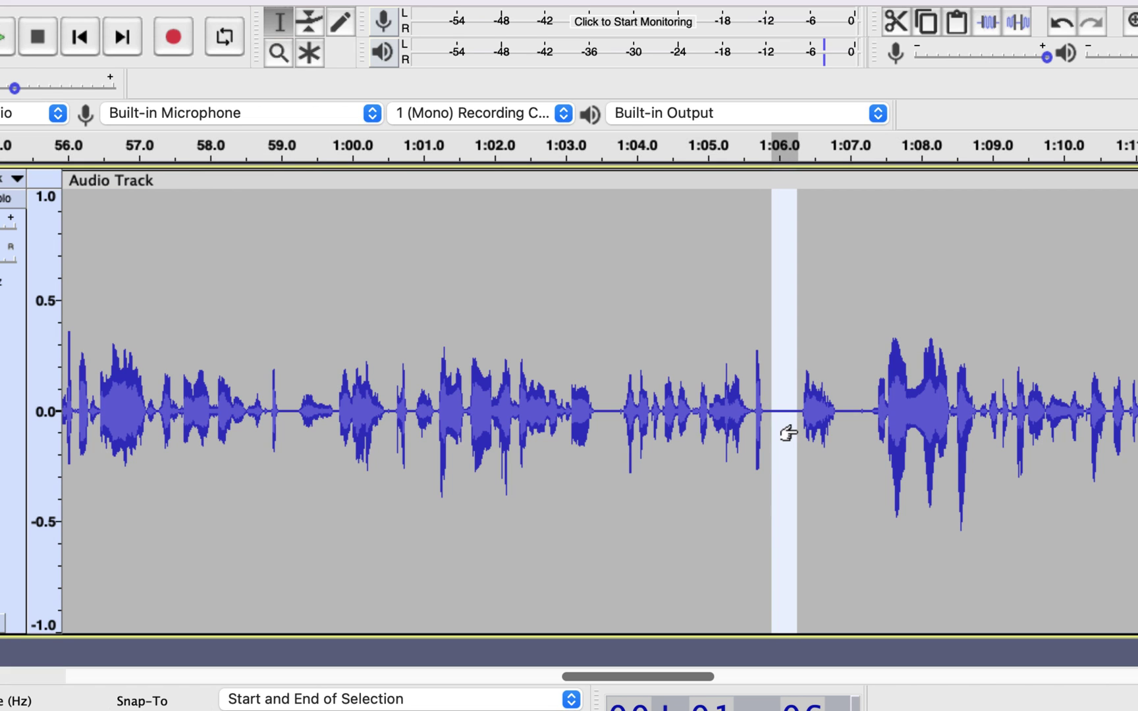
{"action": "key", "text": "space"}
{"action": "scroll", "coordinate": [790, 432], "scroll_direction": "right", "scroll_amount": 4}
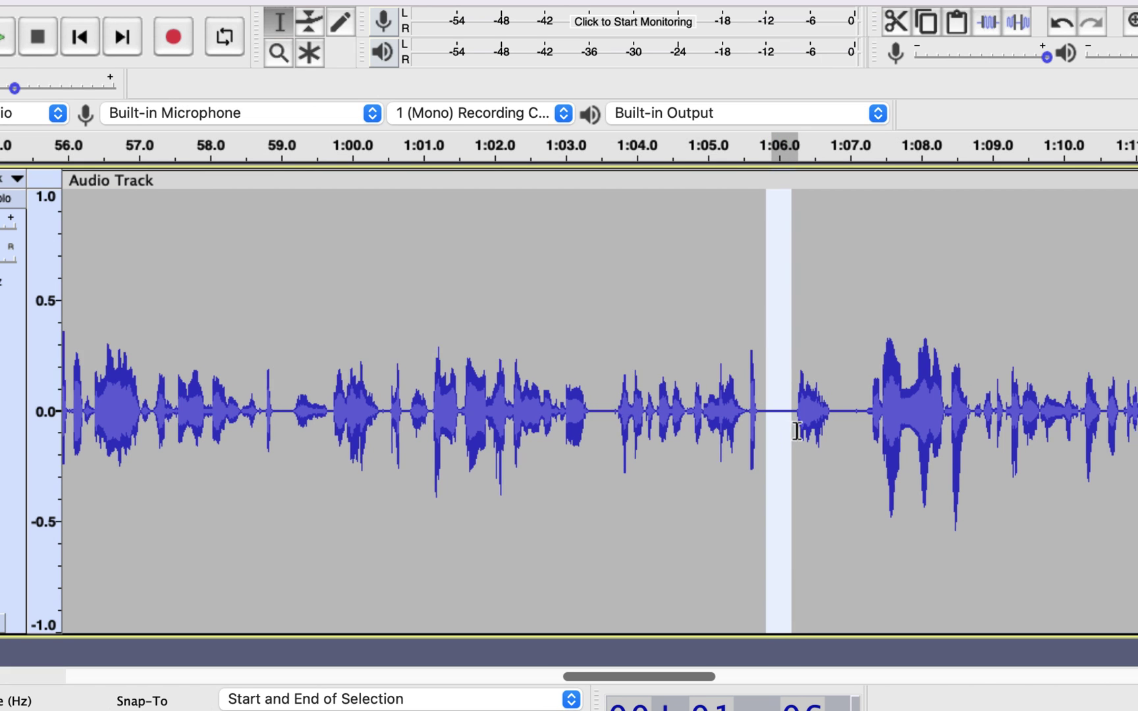
{"action": "scroll", "coordinate": [797, 431], "scroll_direction": "right", "scroll_amount": 6}
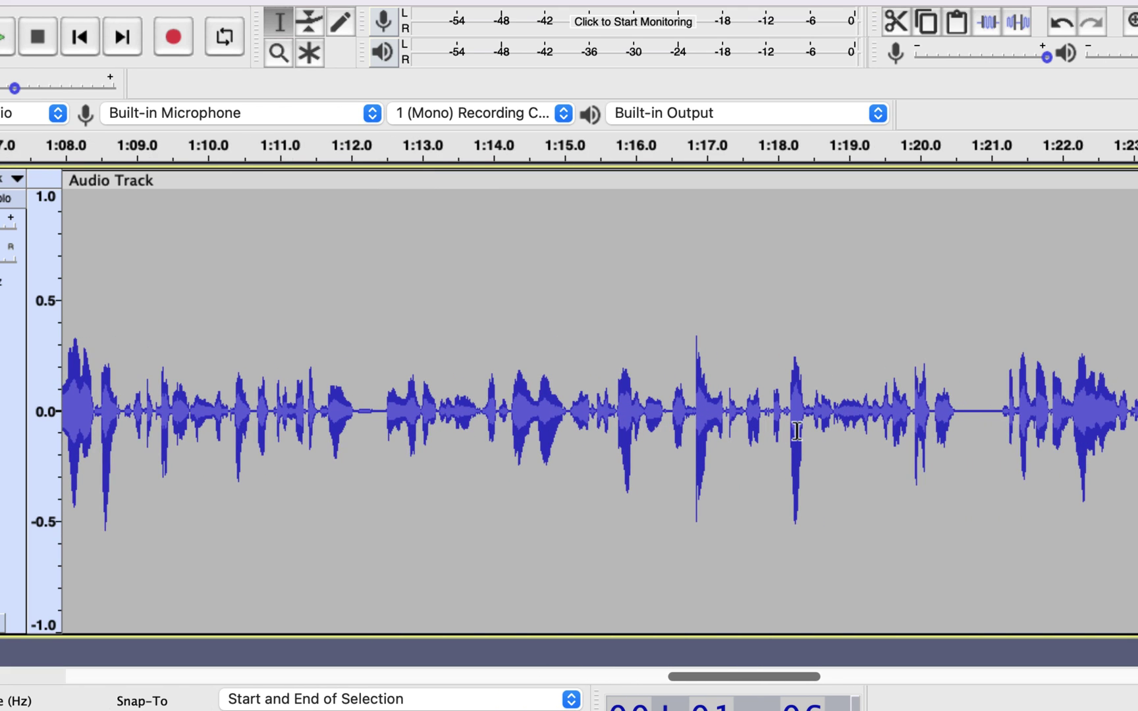
{"action": "left_click_drag", "start_coordinate": [964, 393], "coordinate": [996, 435]}
{"action": "key", "text": "space"}
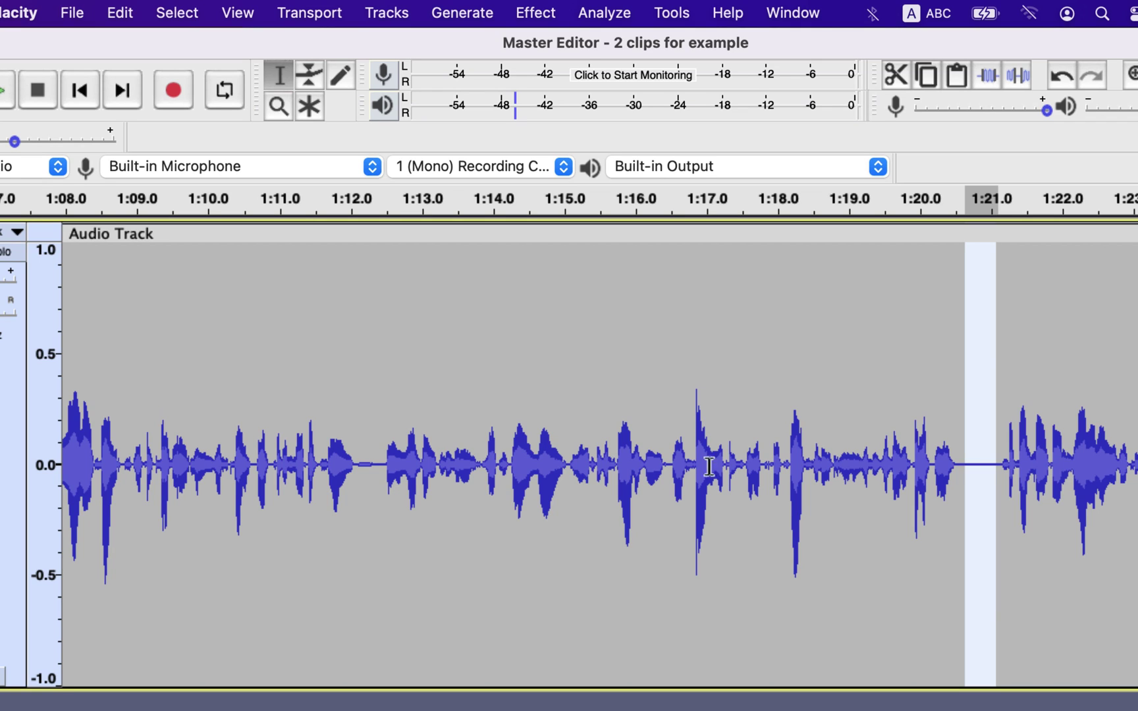
- Compress the whole track: -14 dB threshold, -40 dB floor, 4.5:1 ratio, peak-based, no make-up gain
{"action": "key", "text": "super+a"}
{"action": "left_click", "coordinate": [523, 15]}
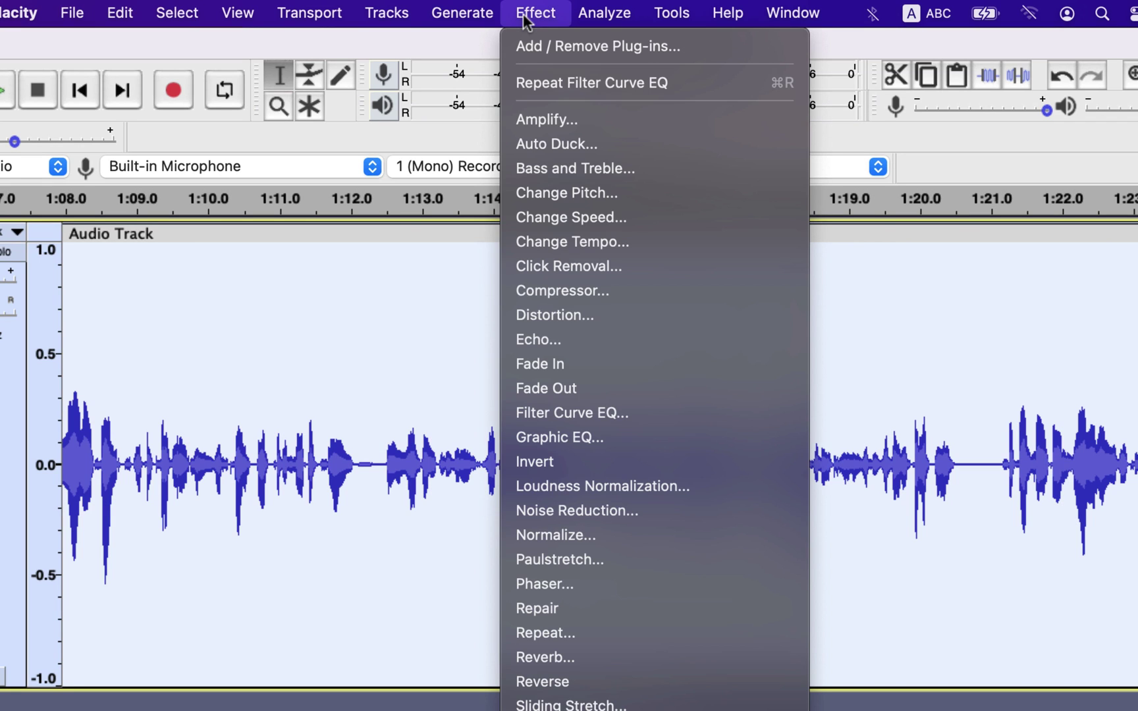
{"action": "left_click", "coordinate": [545, 291]}
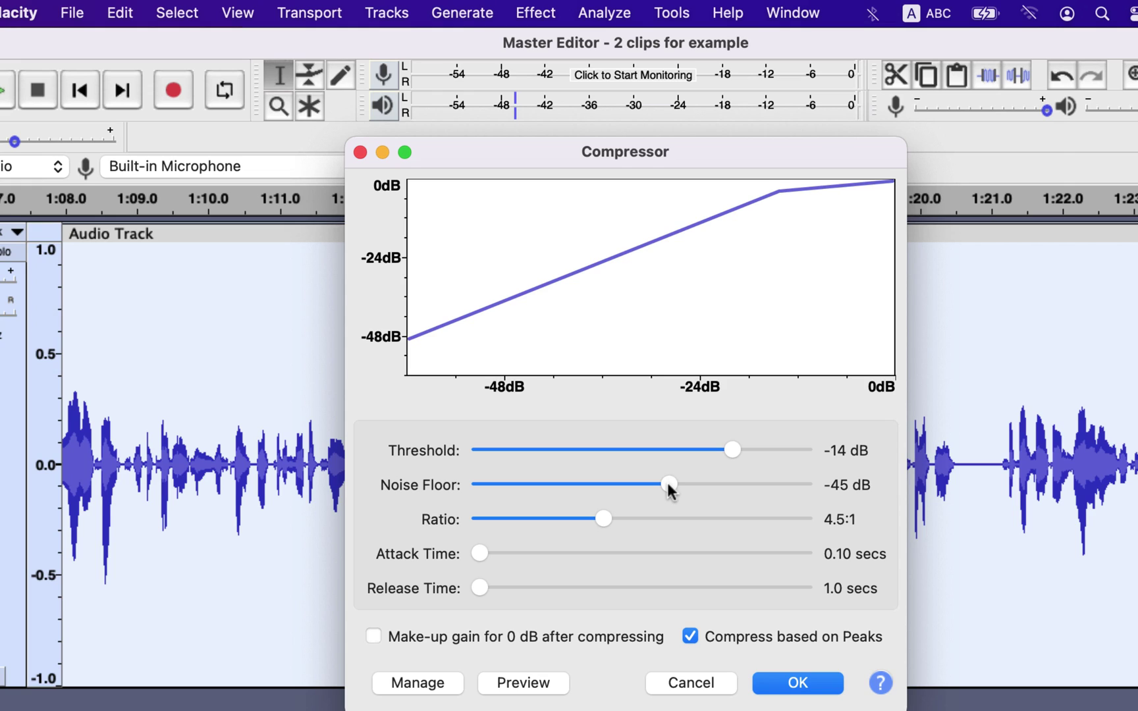
{"action": "scroll", "coordinate": [668, 483], "scroll_direction": "up", "scroll_amount": 1}
{"action": "scroll", "coordinate": [599, 516], "scroll_direction": "down", "scroll_amount": 4}
{"action": "left_click_drag", "start_coordinate": [587, 518], "coordinate": [623, 521]}
{"action": "left_click_drag", "start_coordinate": [612, 514], "coordinate": [602, 515]}
{"action": "left_click", "coordinate": [498, 635]}
{"action": "left_click", "coordinate": [497, 635]}
{"action": "left_click", "coordinate": [740, 642]}
{"action": "left_click", "coordinate": [743, 642]}
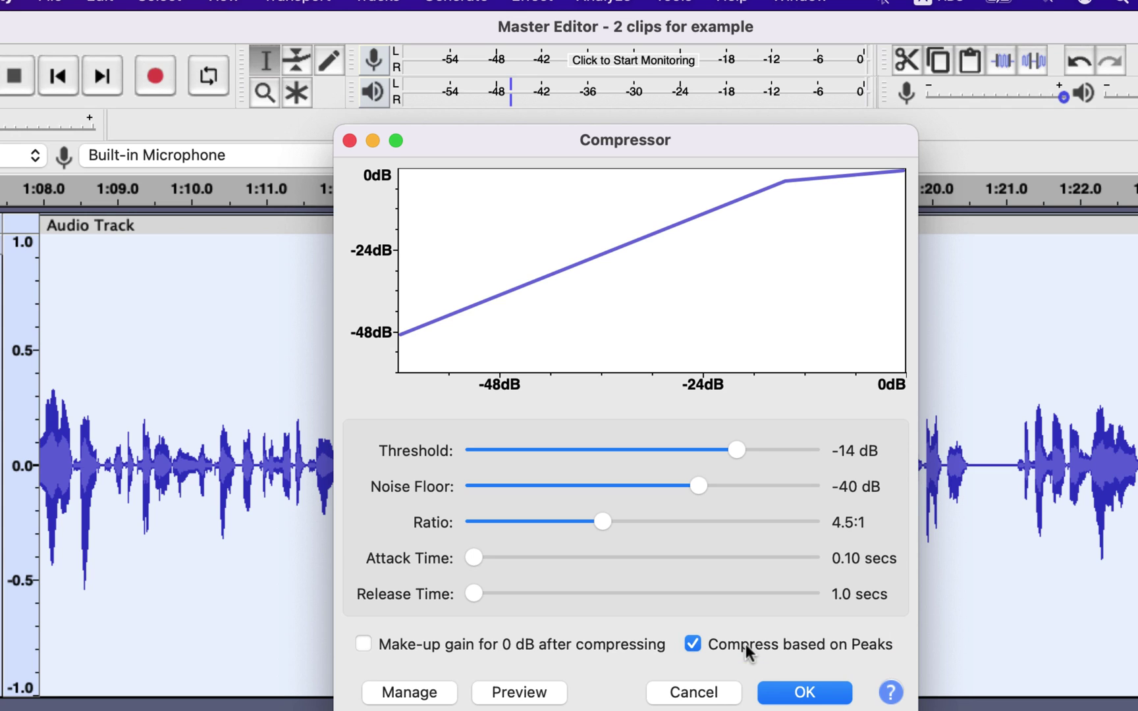
{"action": "left_click", "coordinate": [803, 690]}
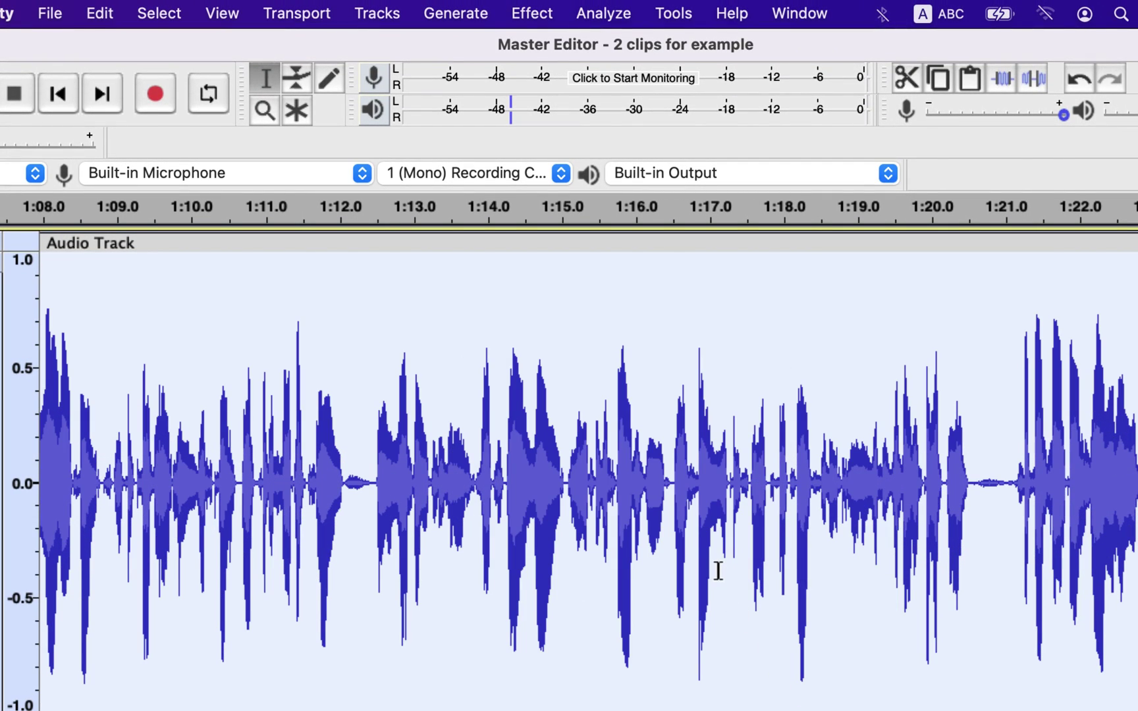
- Apply Normalize with Remove DC offset on and peak amplitude -3.0 dB
{"action": "left_click", "coordinate": [513, 13]}
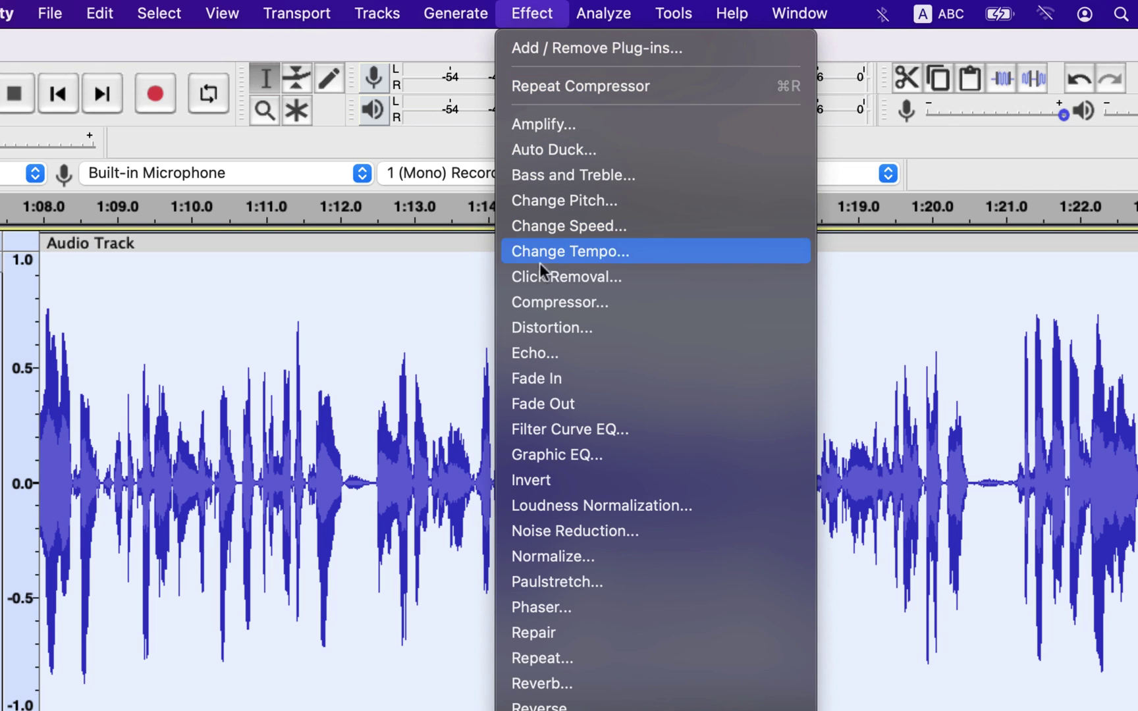
{"action": "left_click", "coordinate": [540, 555]}
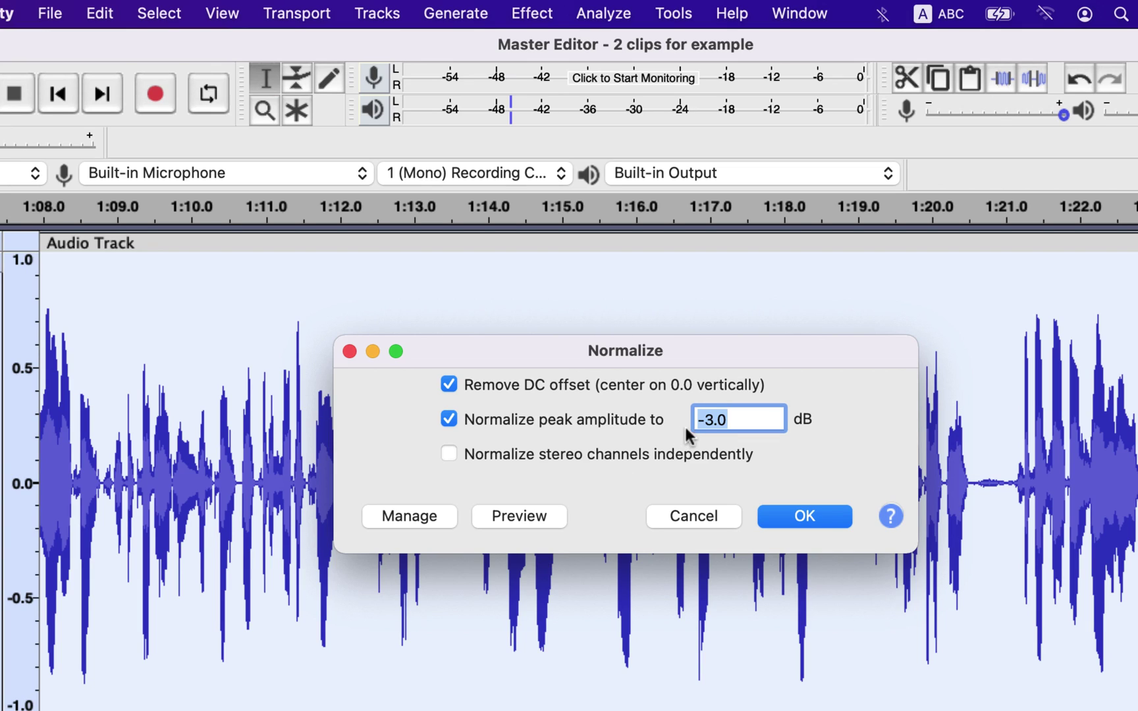
{"action": "left_click", "coordinate": [710, 425]}
{"action": "left_click", "coordinate": [808, 516]}
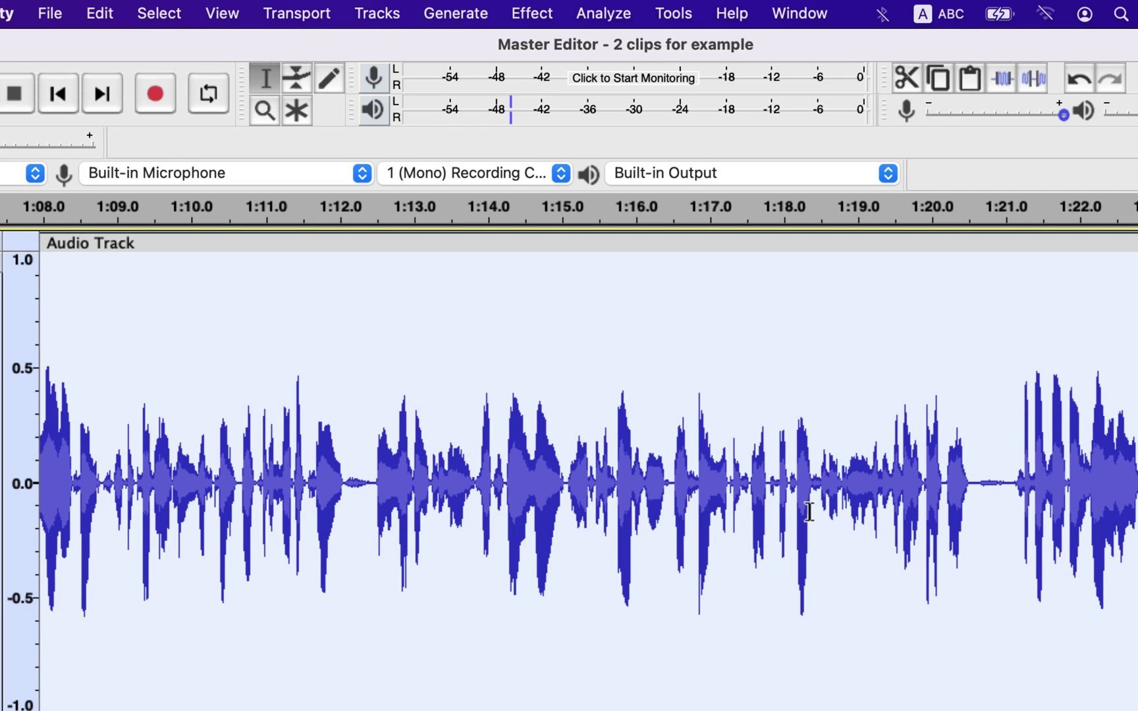
{"action": "scroll", "coordinate": [808, 512], "scroll_direction": "left", "scroll_amount": 3}
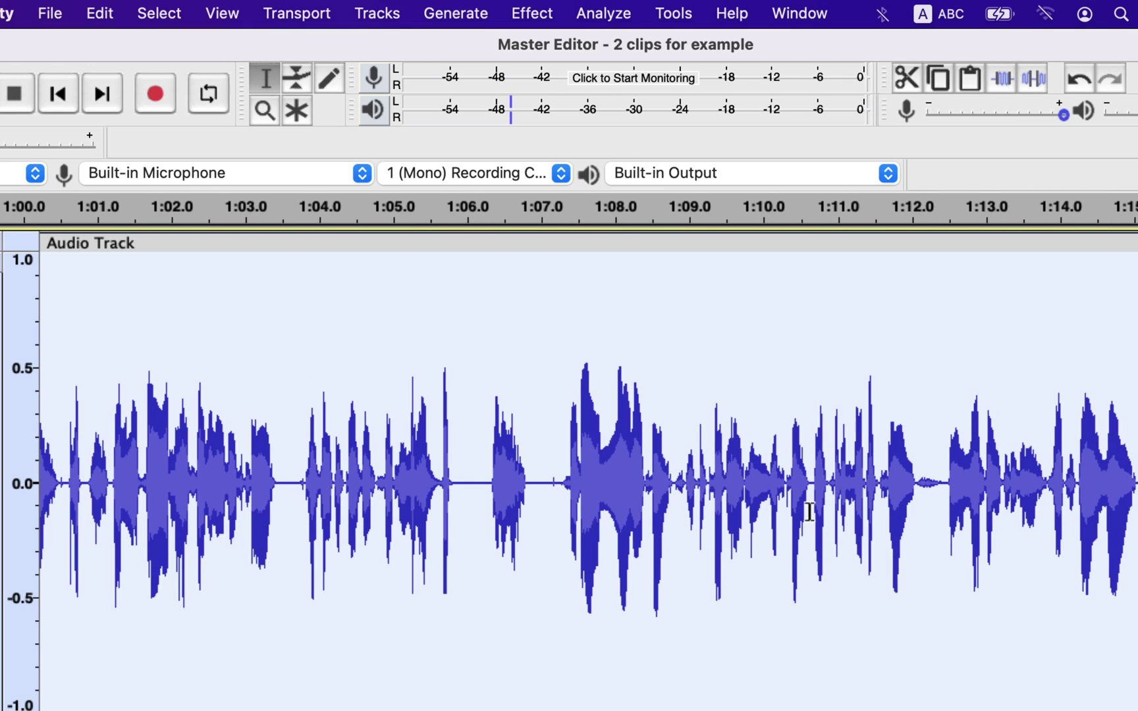
{"action": "scroll", "coordinate": [808, 513], "scroll_direction": "left", "scroll_amount": 15}
{"action": "scroll", "coordinate": [809, 512], "scroll_direction": "left", "scroll_amount": 2}
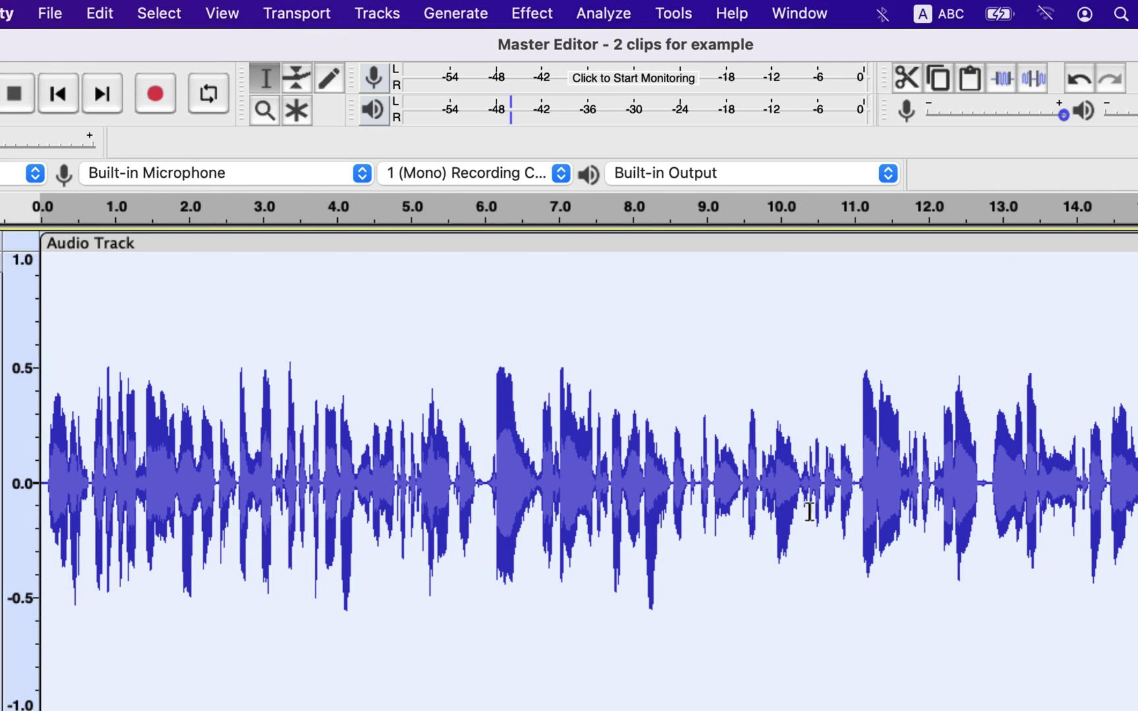
{"action": "key", "text": "space"}
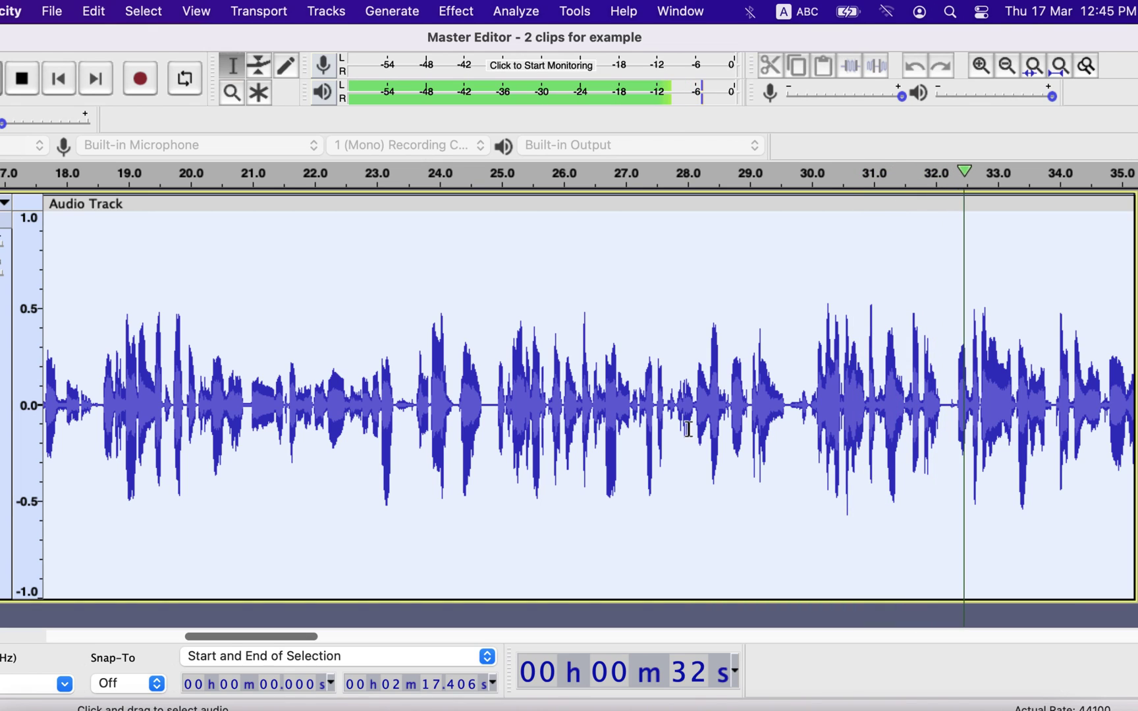
- Stop playback and revert the undo history to the Filter Curve EQ entry
{"action": "key", "text": "space"}
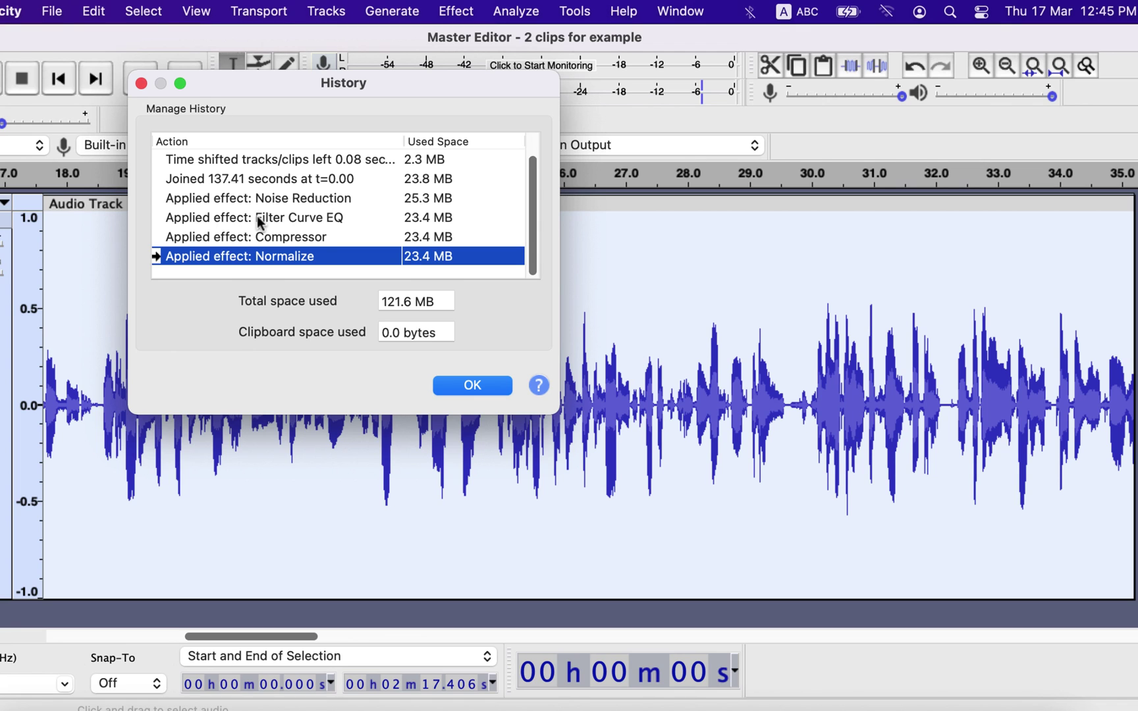
{"action": "left_click", "coordinate": [257, 218]}
{"action": "left_click", "coordinate": [470, 387]}
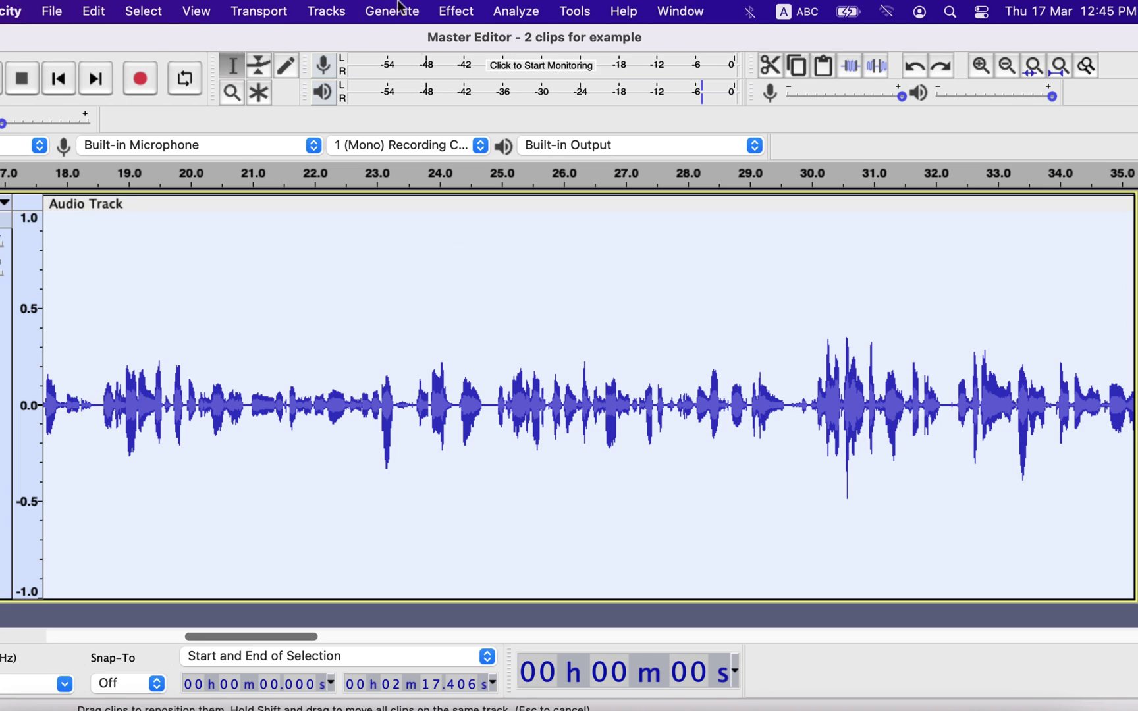
- Reapply the Compressor with the ratio raised to 6:1
{"action": "left_click", "coordinate": [450, 13]}
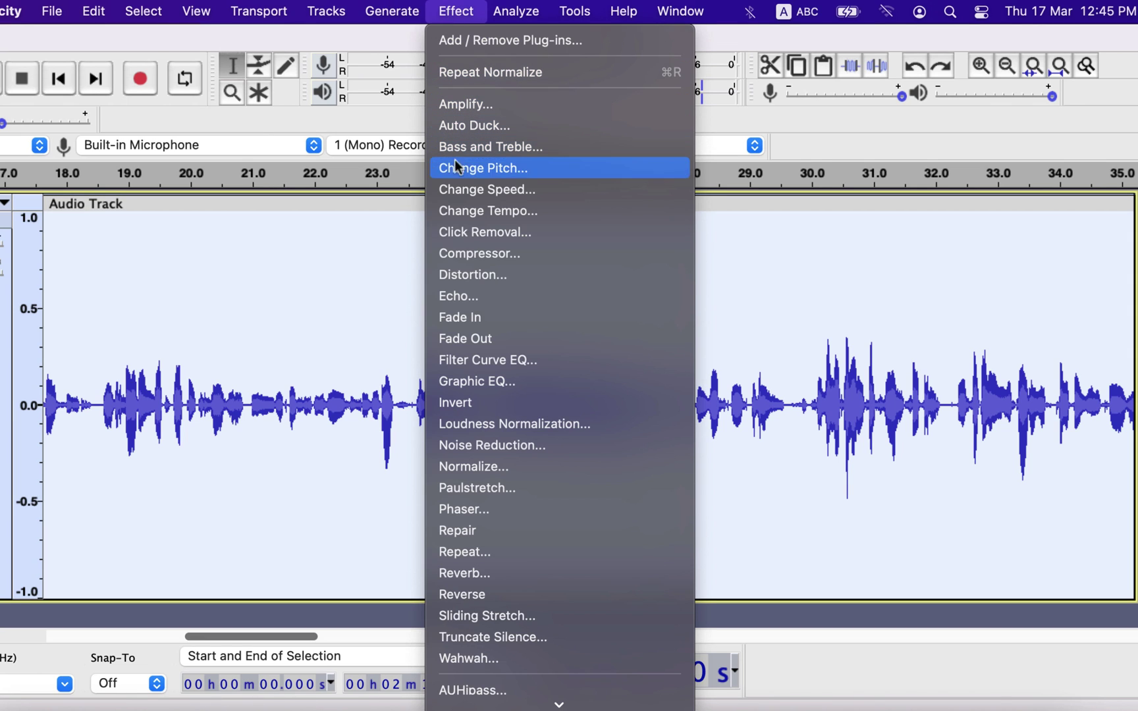
{"action": "left_click", "coordinate": [460, 253]}
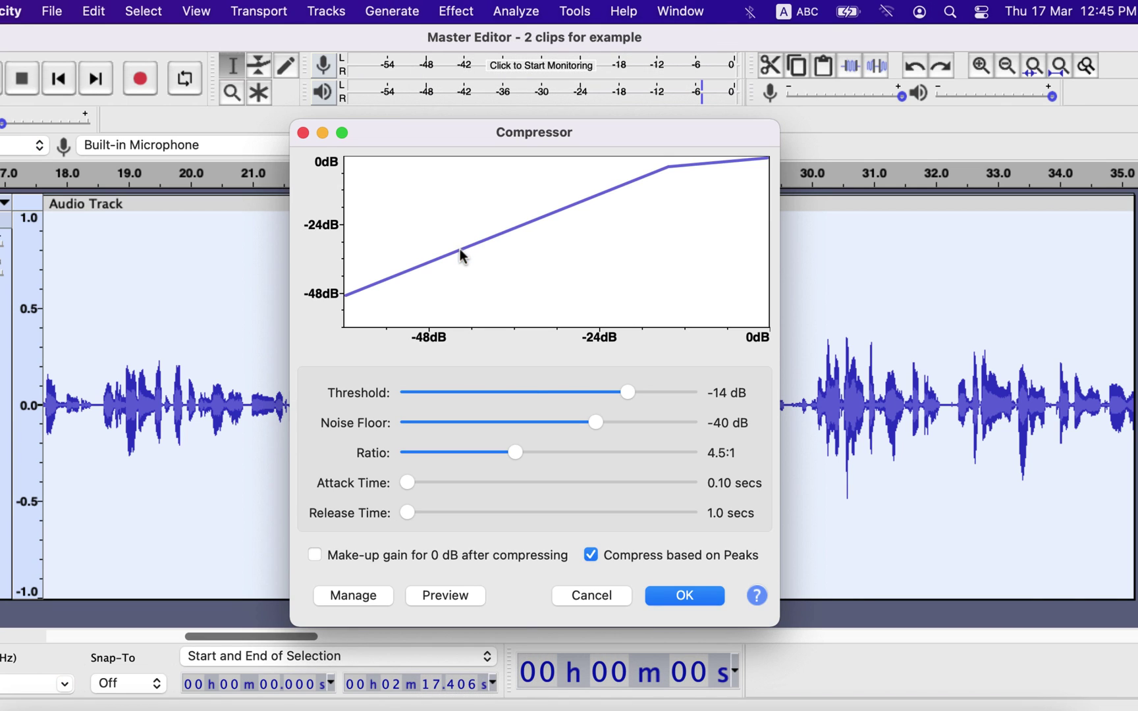
{"action": "left_click_drag", "start_coordinate": [516, 451], "coordinate": [549, 449]}
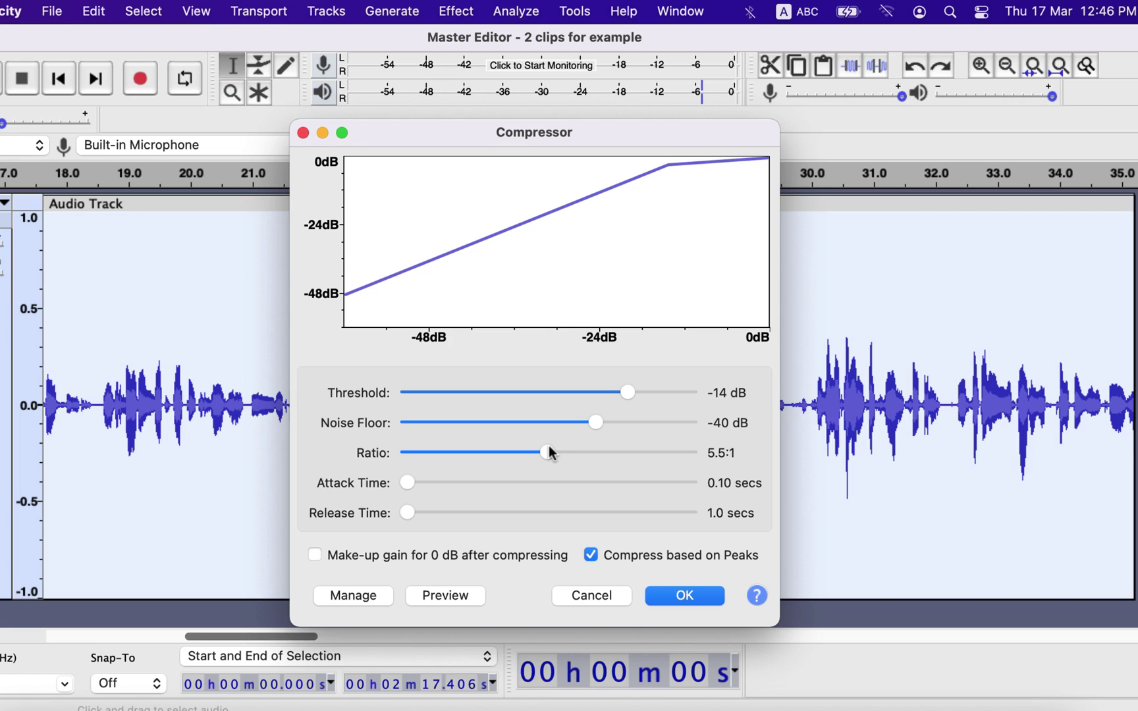
{"action": "left_click_drag", "start_coordinate": [550, 449], "coordinate": [567, 449]}
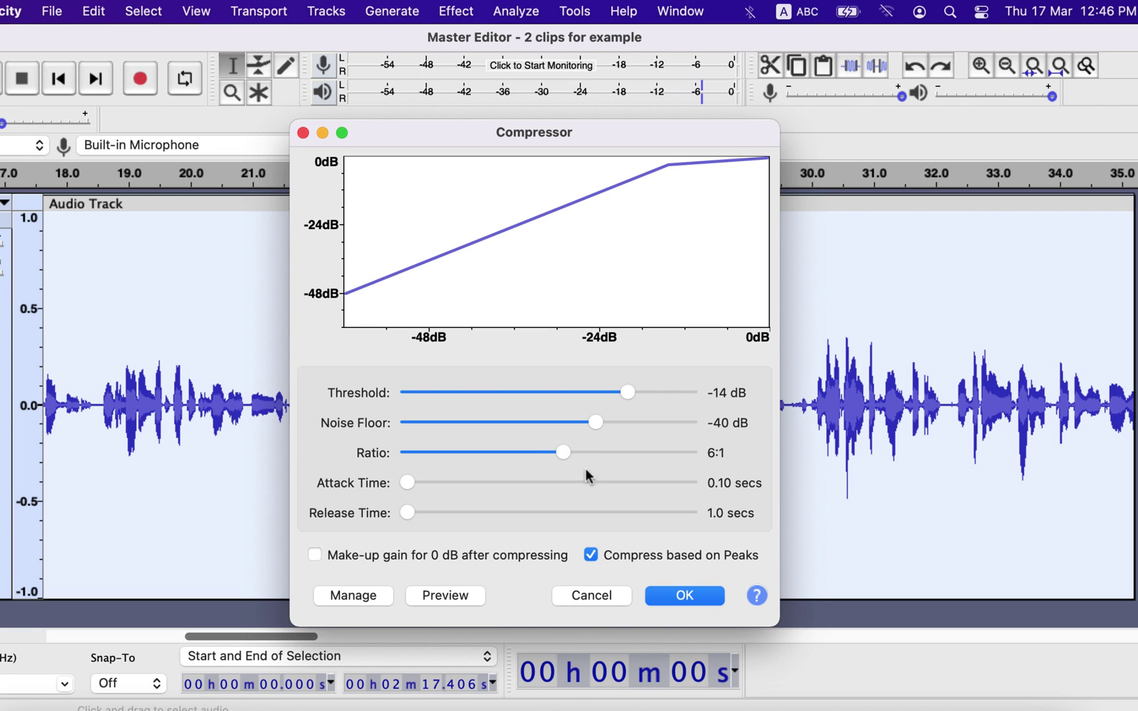
{"action": "left_click", "coordinate": [679, 596]}
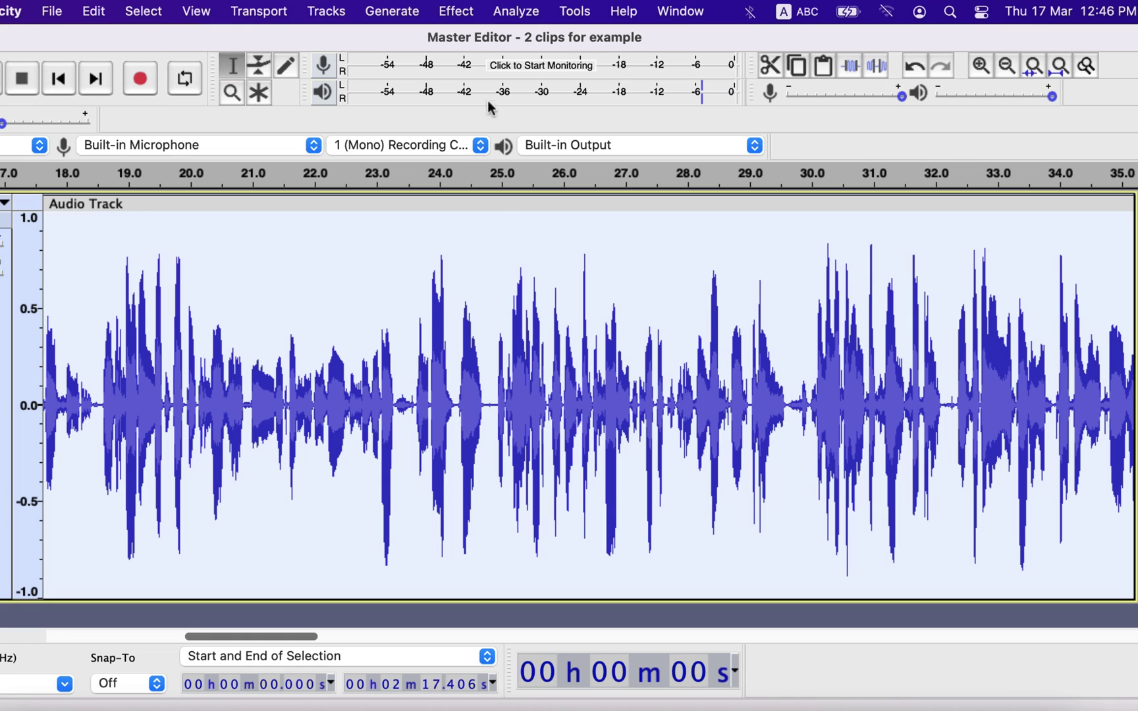
- Normalize the track to a -4.0 dB peak
{"action": "left_click", "coordinate": [461, 20]}
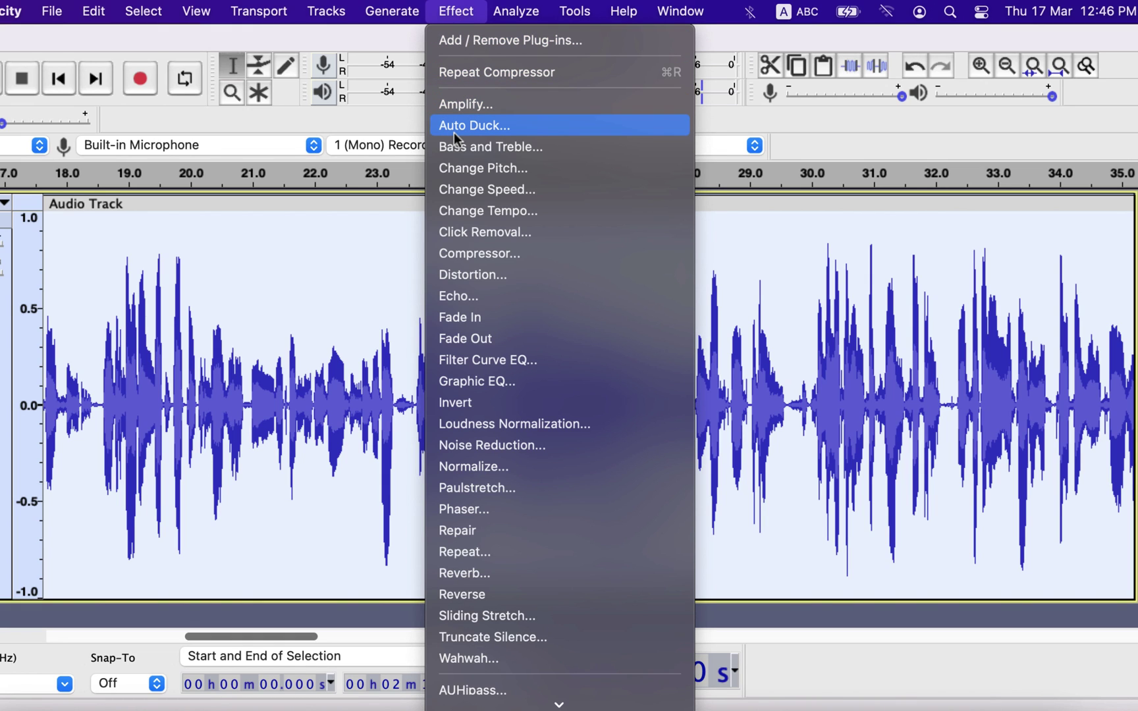
{"action": "left_click", "coordinate": [470, 473]}
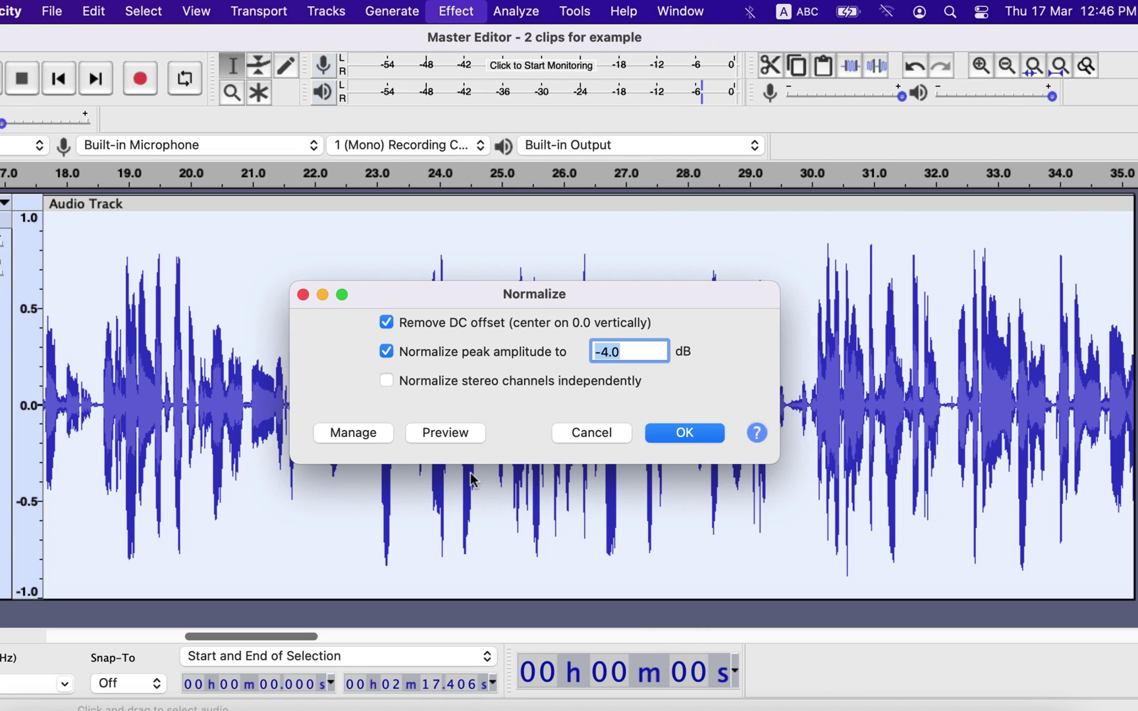
{"action": "left_click", "coordinate": [678, 434]}
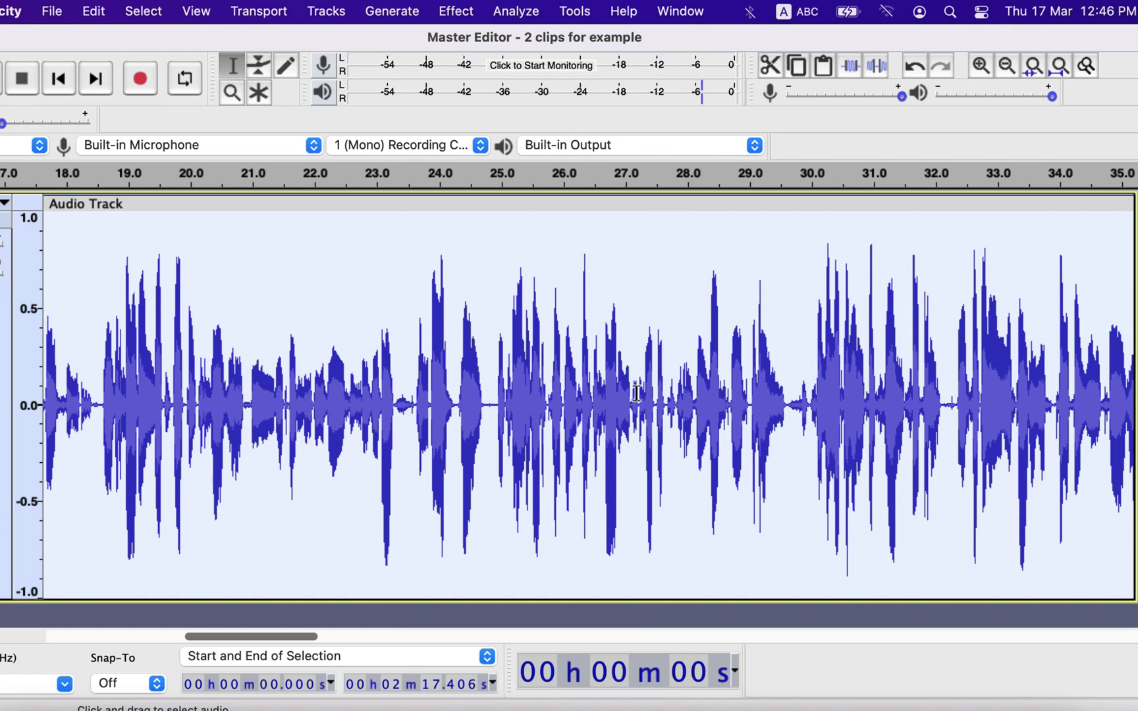
{"action": "key", "text": "space"}
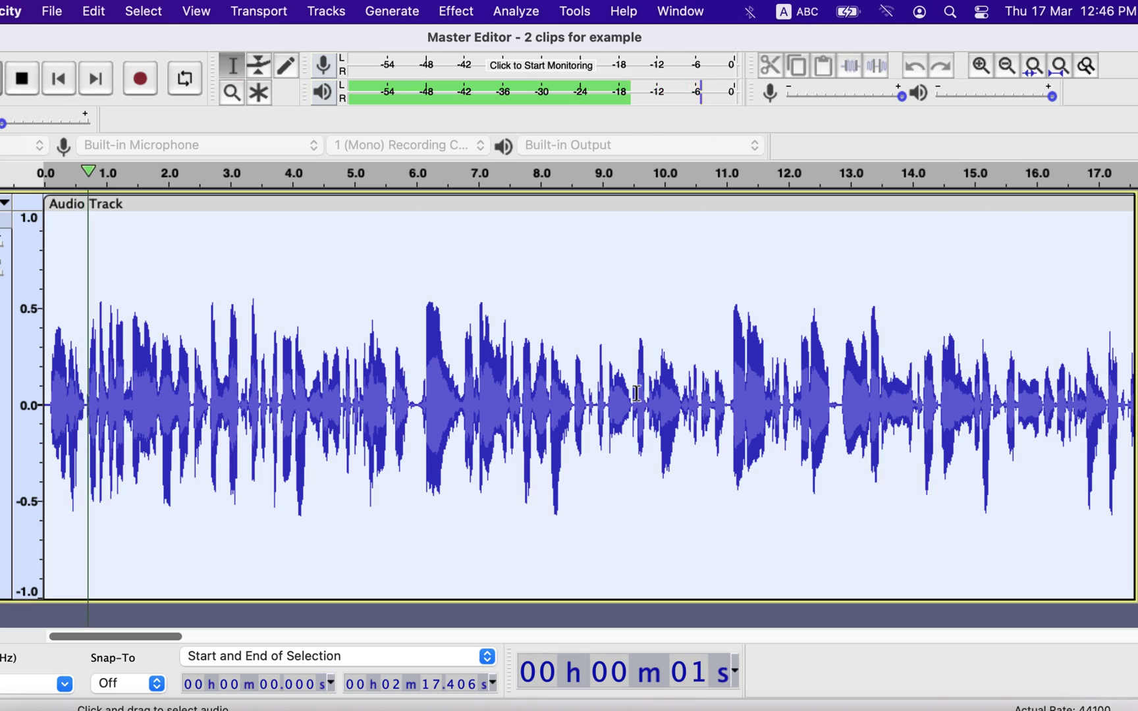